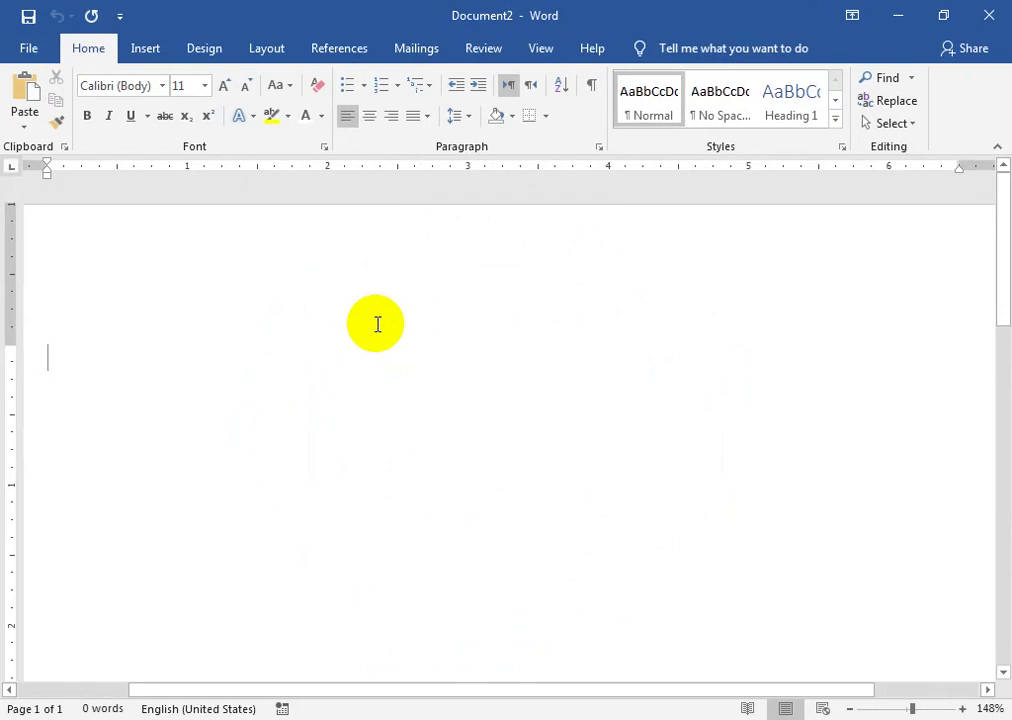
# Draw a large hollow-circle (donut) shape across the page.
pyautogui.click(148, 48)
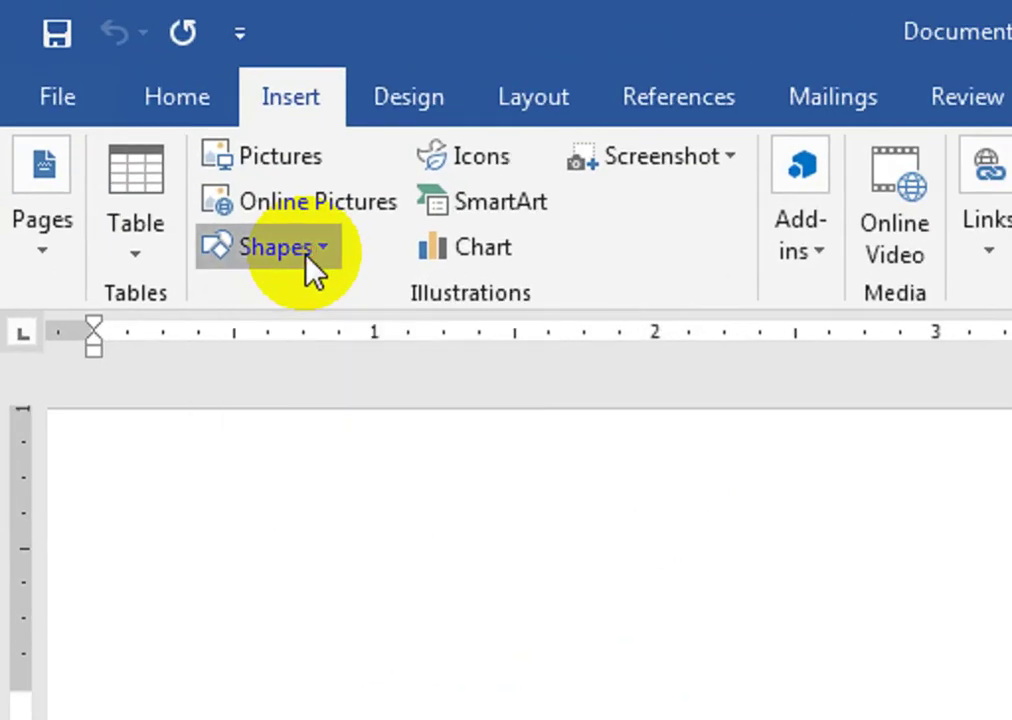
pyautogui.click(153, 128)
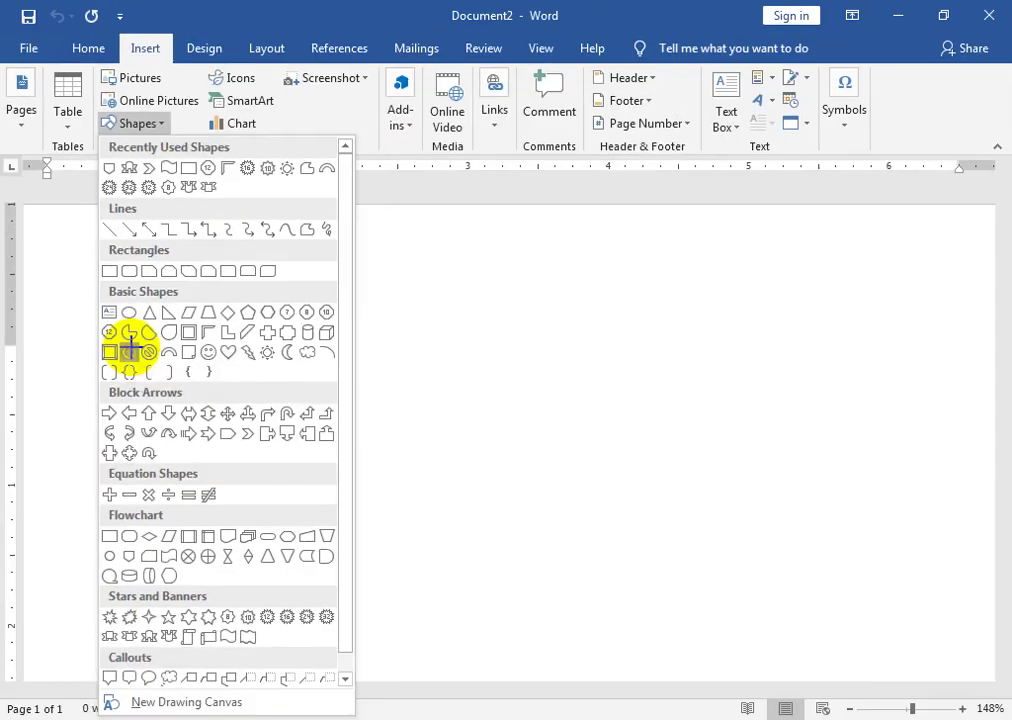
pyautogui.click(262, 372)
pyautogui.moveTo(255, 238)
pyautogui.mouseDown()
pyautogui.moveTo(619, 556)
pyautogui.moveTo(739, 705)
pyautogui.mouseUp()
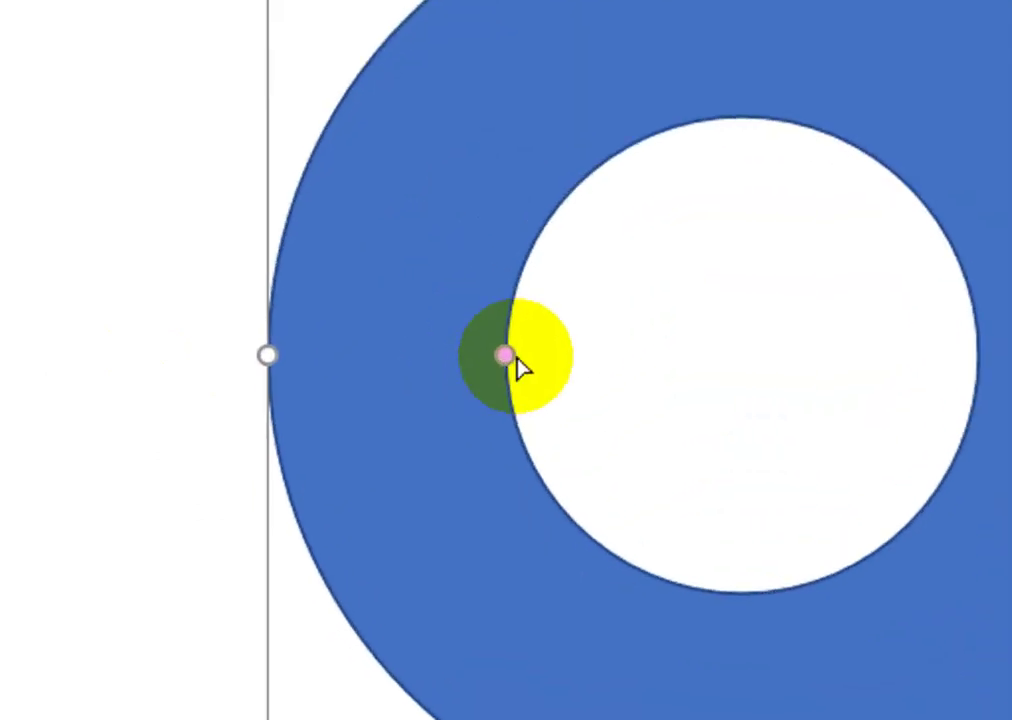
# Drag the yellow handle to thin the ring and enlarge its hole.
pyautogui.moveTo(505, 358); pyautogui.dragTo(396, 316)
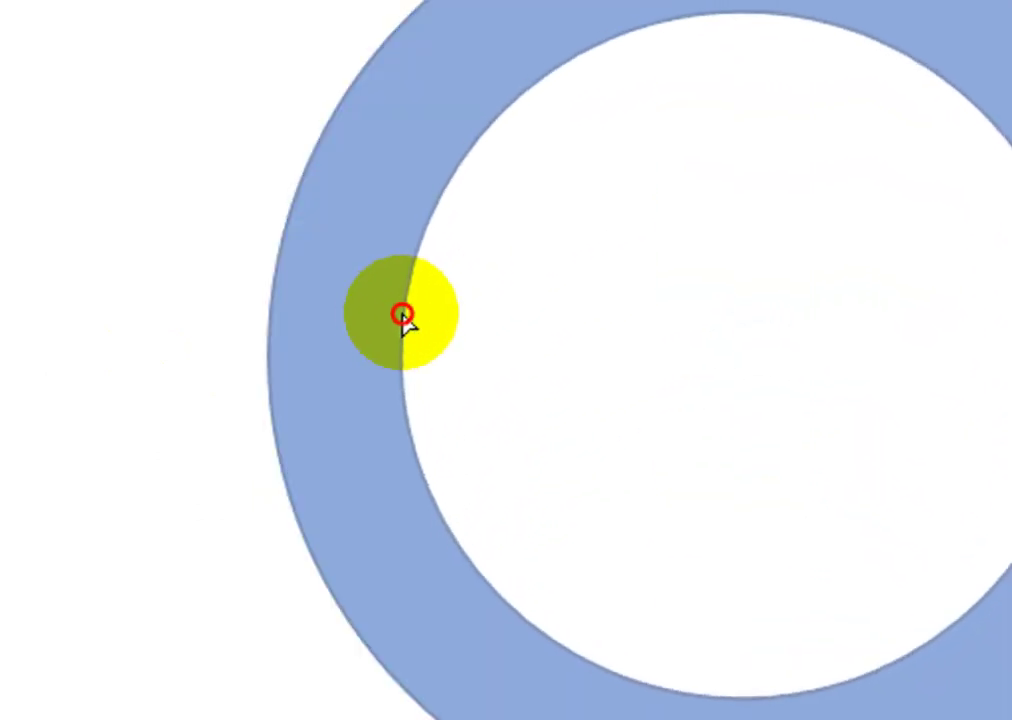
pyautogui.moveTo(396, 316); pyautogui.dragTo(404, 316)
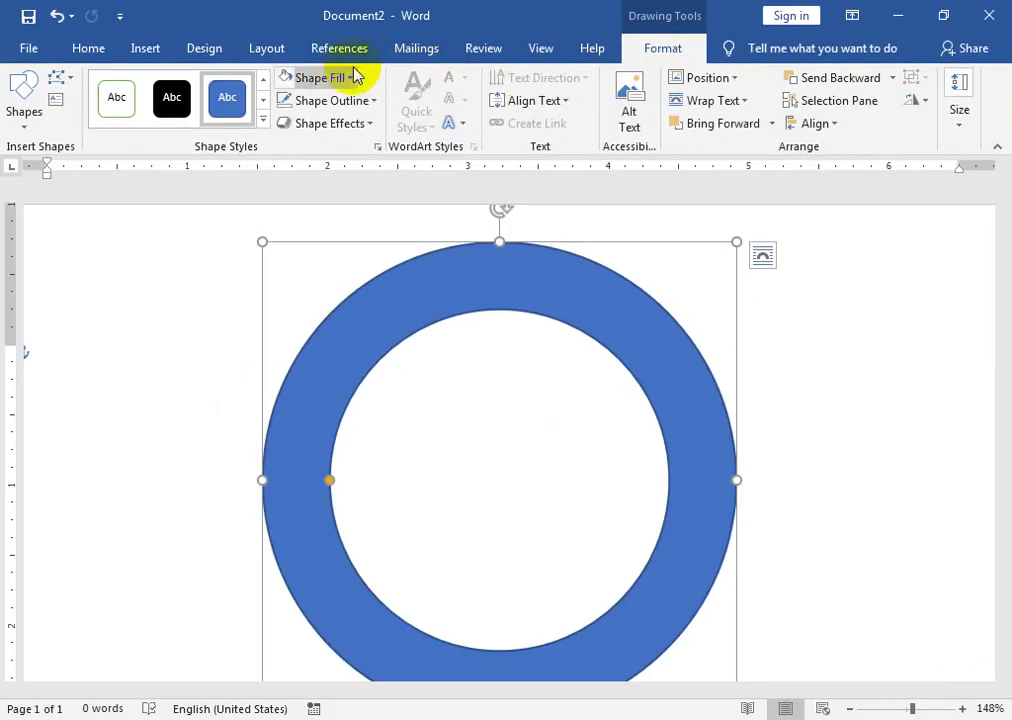
pyautogui.click(342, 77)
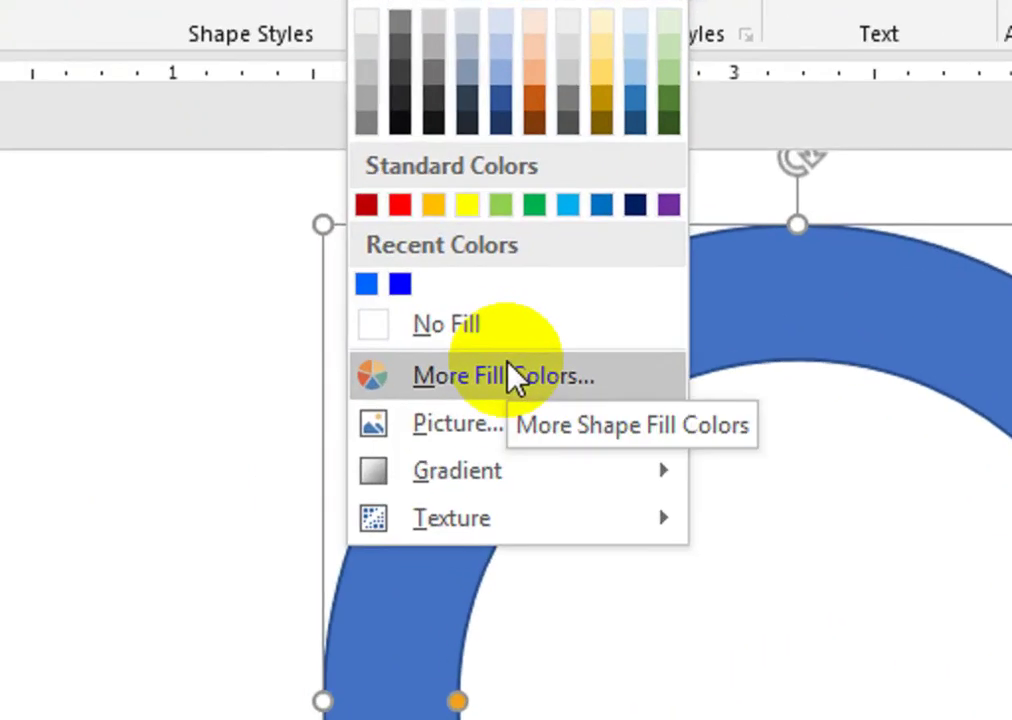
# Fill the ring with a bright blue from the Standard colours palette.
pyautogui.click(357, 318)
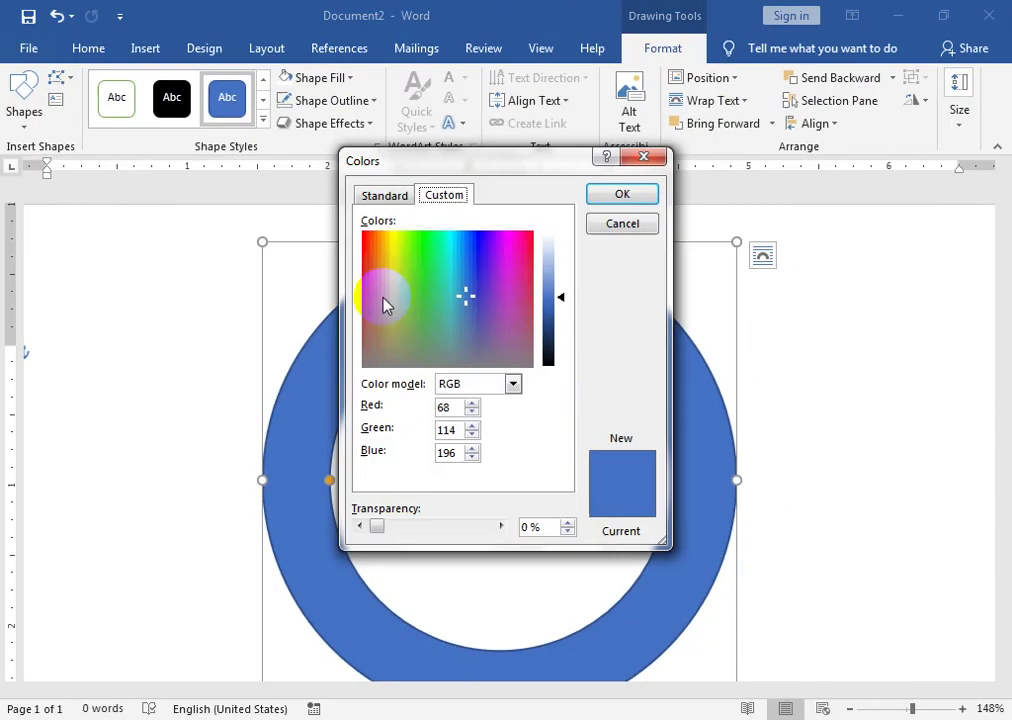
pyautogui.click(401, 194)
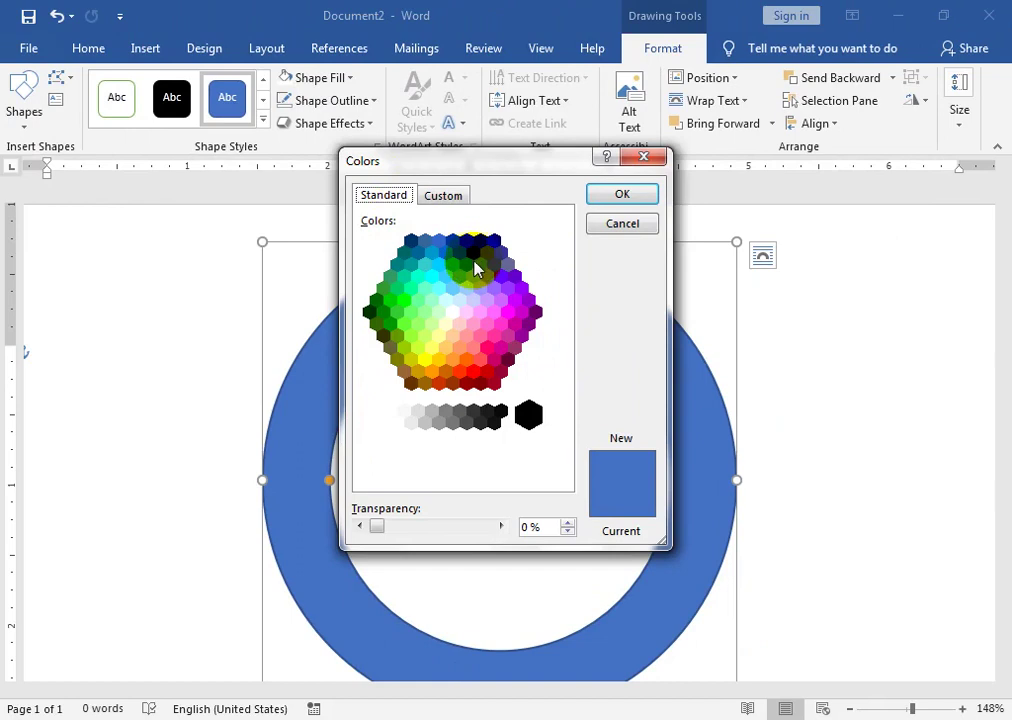
pyautogui.click(468, 265)
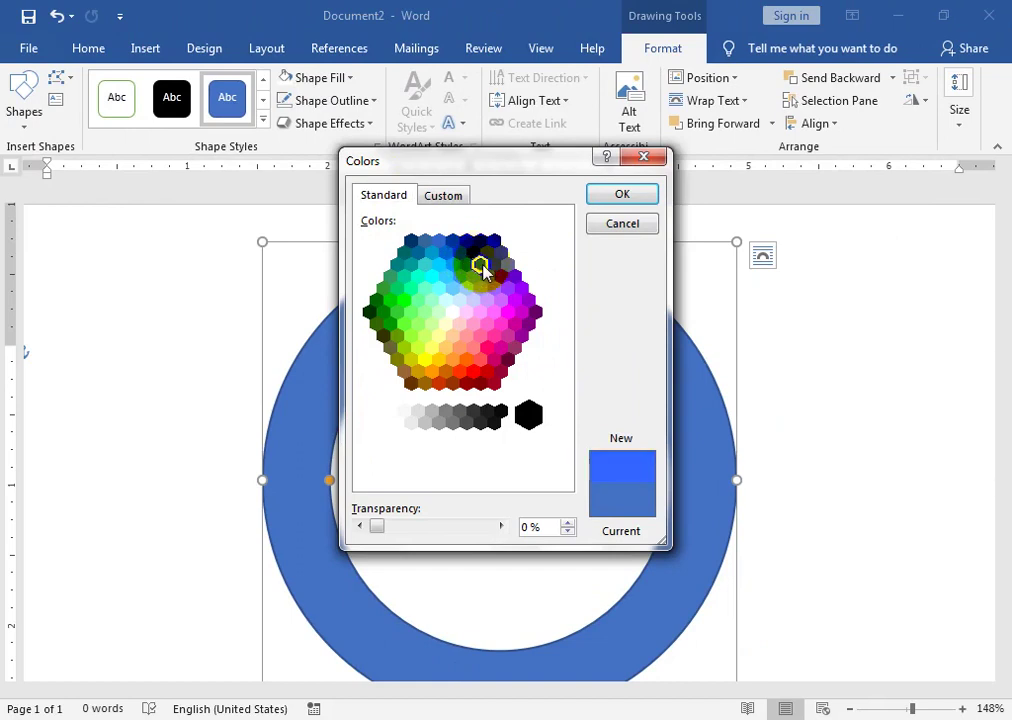
pyautogui.click(592, 196)
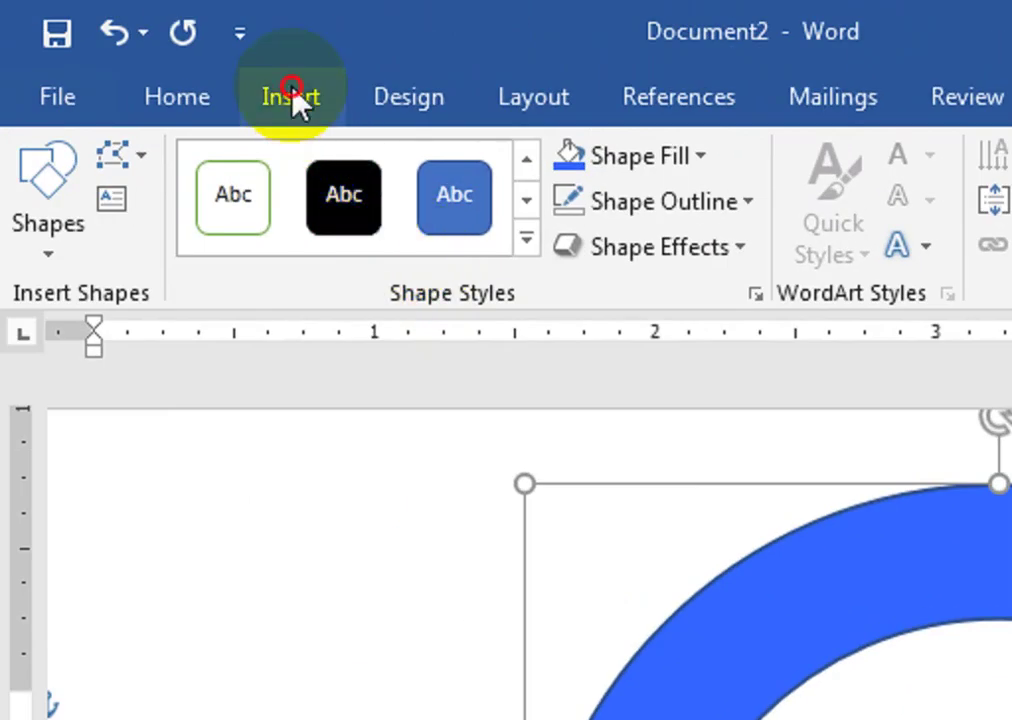
# Draw a 32-point star shape over the blue ring.
pyautogui.click(291, 88)
pyautogui.click(298, 240)
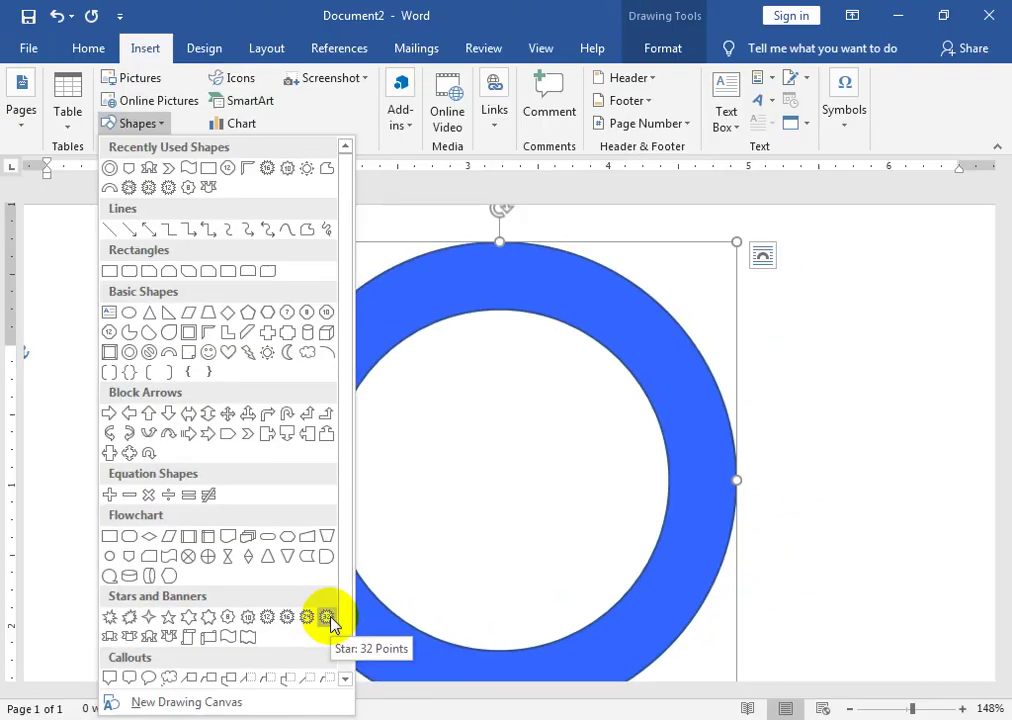
pyautogui.click(331, 624)
pyautogui.moveTo(294, 280)
pyautogui.mouseDown()
pyautogui.moveTo(723, 673)
pyautogui.moveTo(733, 642)
pyautogui.mouseUp()
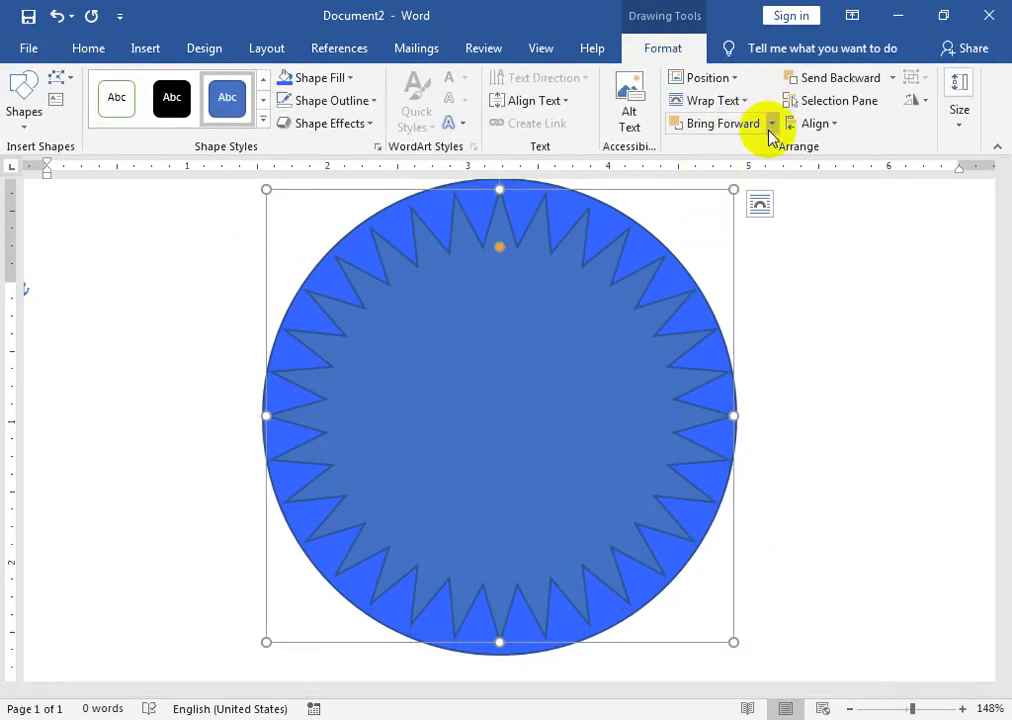
# Send the 32-point star to the back, behind the ring.
pyautogui.click(771, 124)
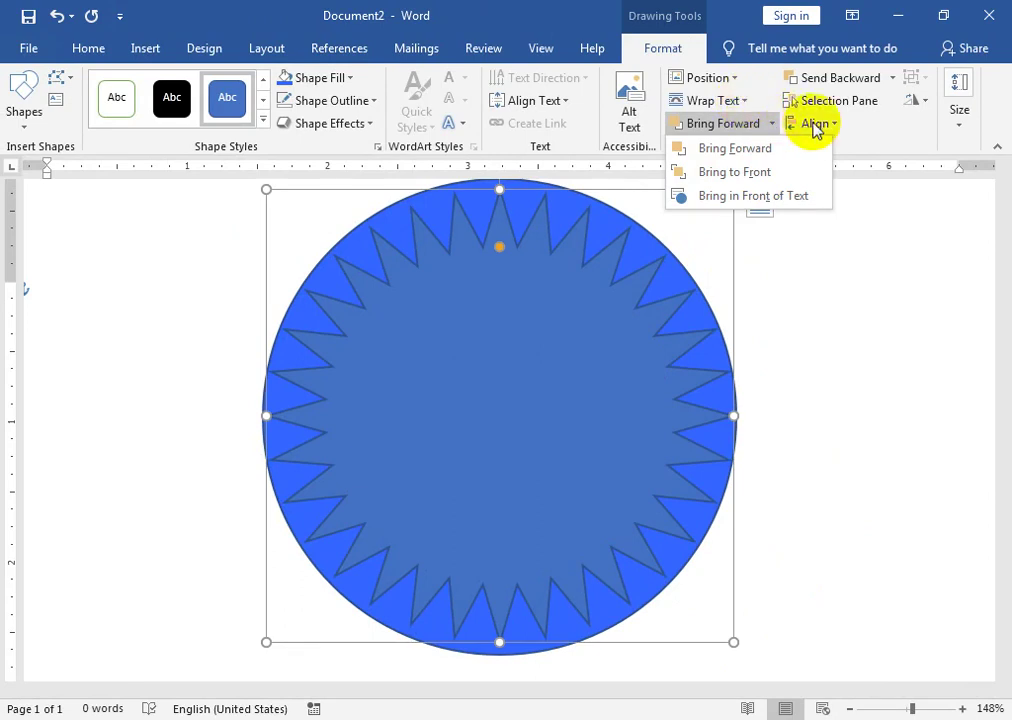
pyautogui.click(624, 153)
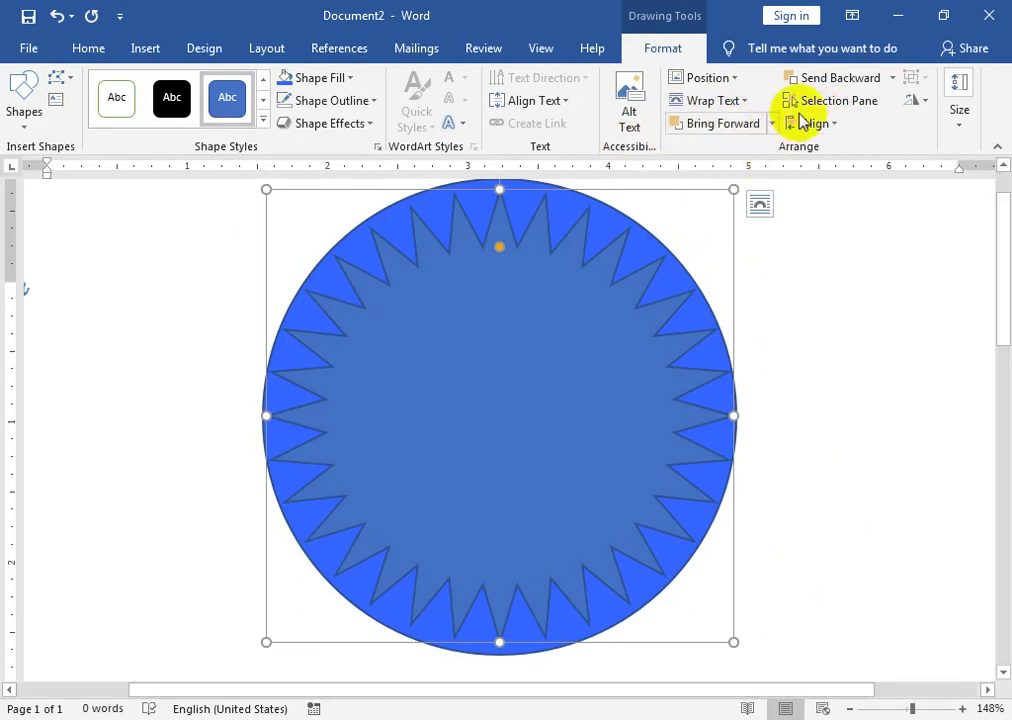
pyautogui.click(892, 78)
pyautogui.click(766, 250)
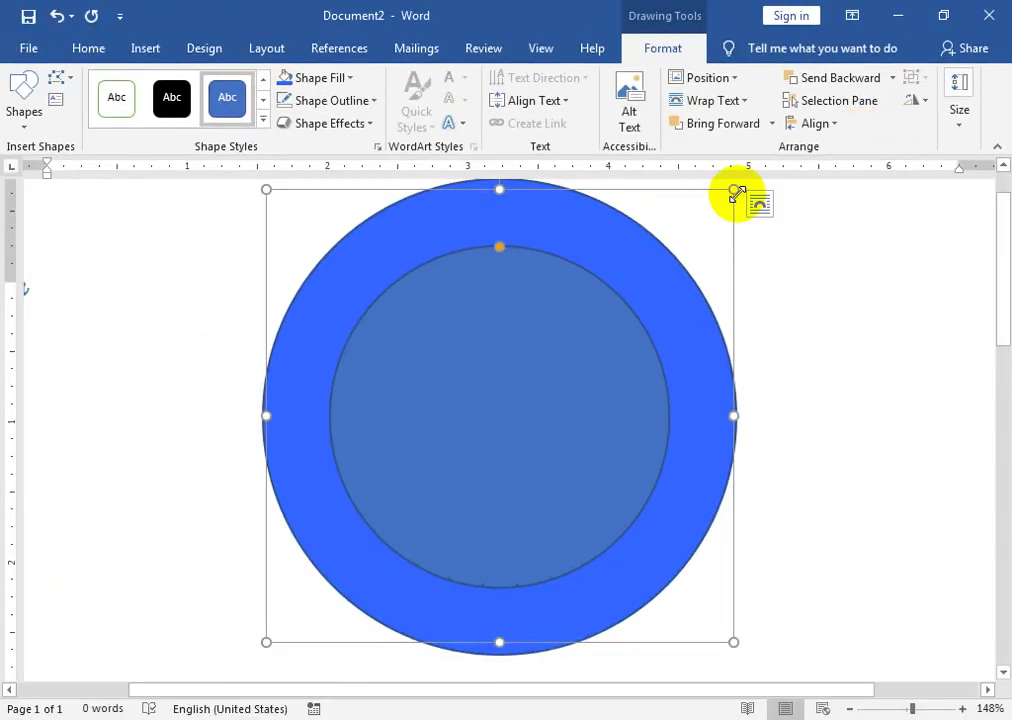
# Resize the starburst outward on all sides so its spikes extend around the ring.
pyautogui.moveTo(734, 190); pyautogui.dragTo(751, 179)
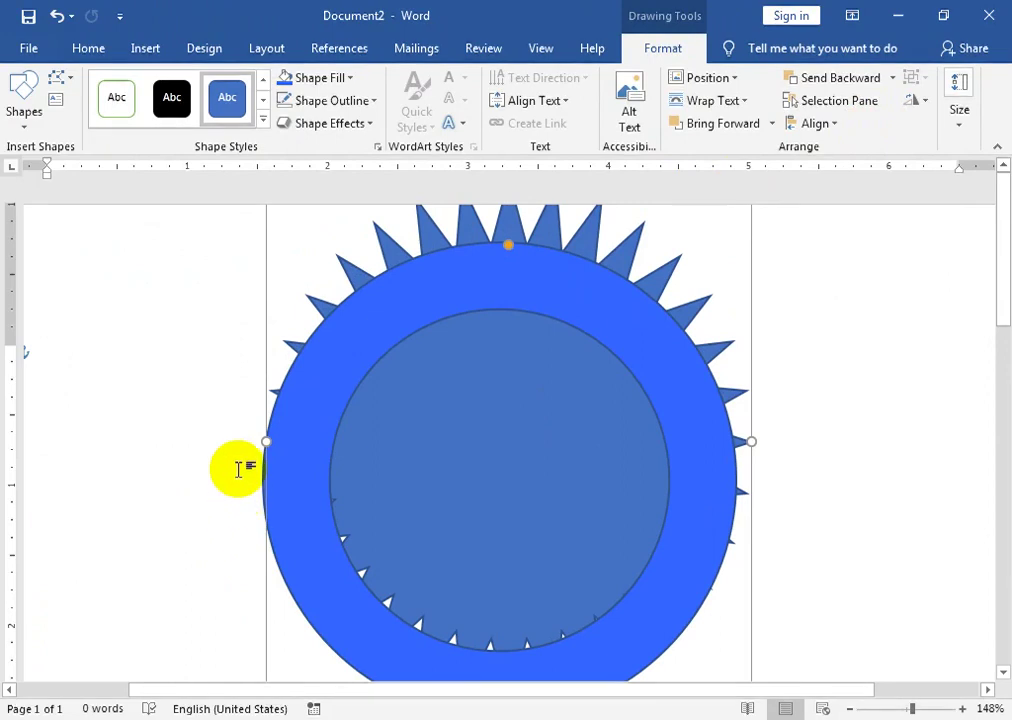
pyautogui.moveTo(237, 440); pyautogui.dragTo(232, 440)
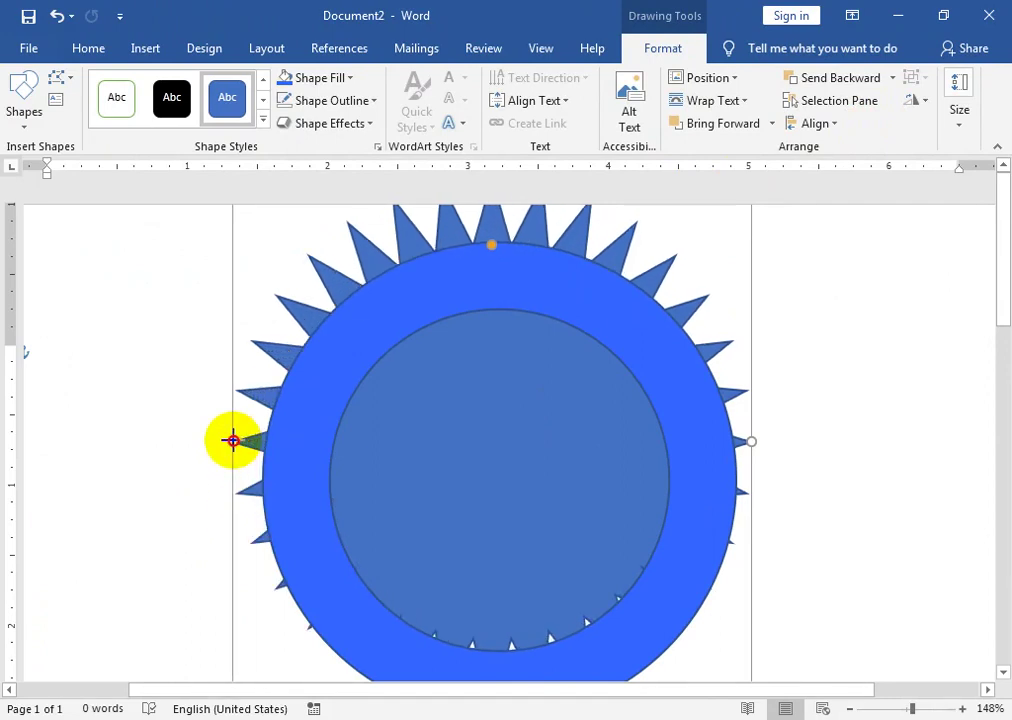
pyautogui.moveTo(751, 440); pyautogui.dragTo(773, 440)
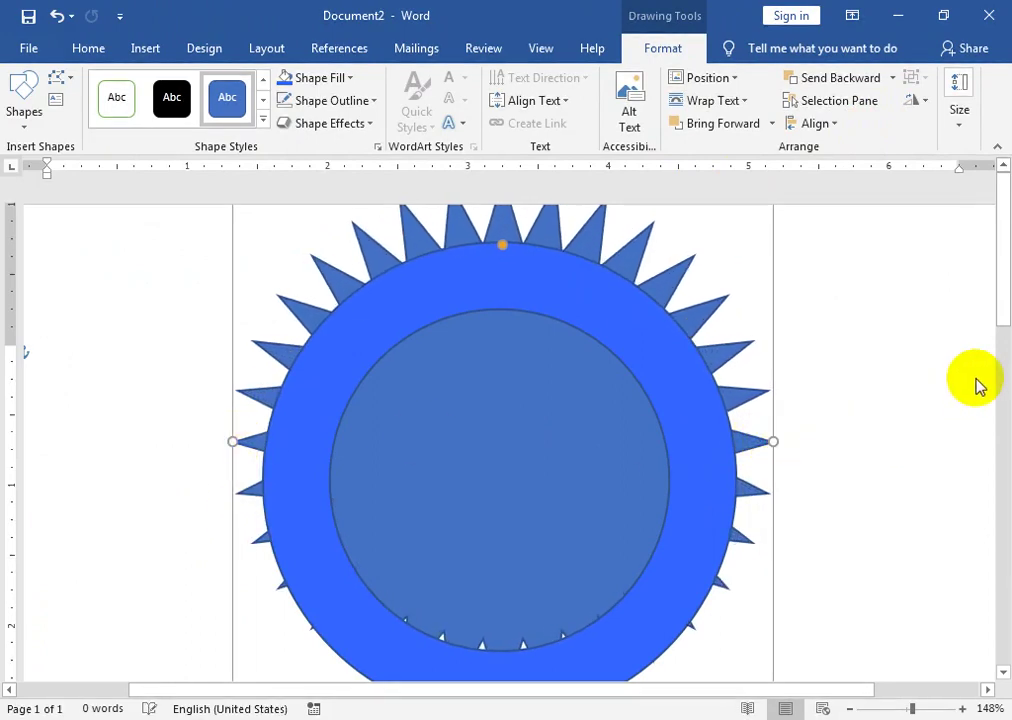
pyautogui.moveTo(1001, 268); pyautogui.dragTo(1003, 296)
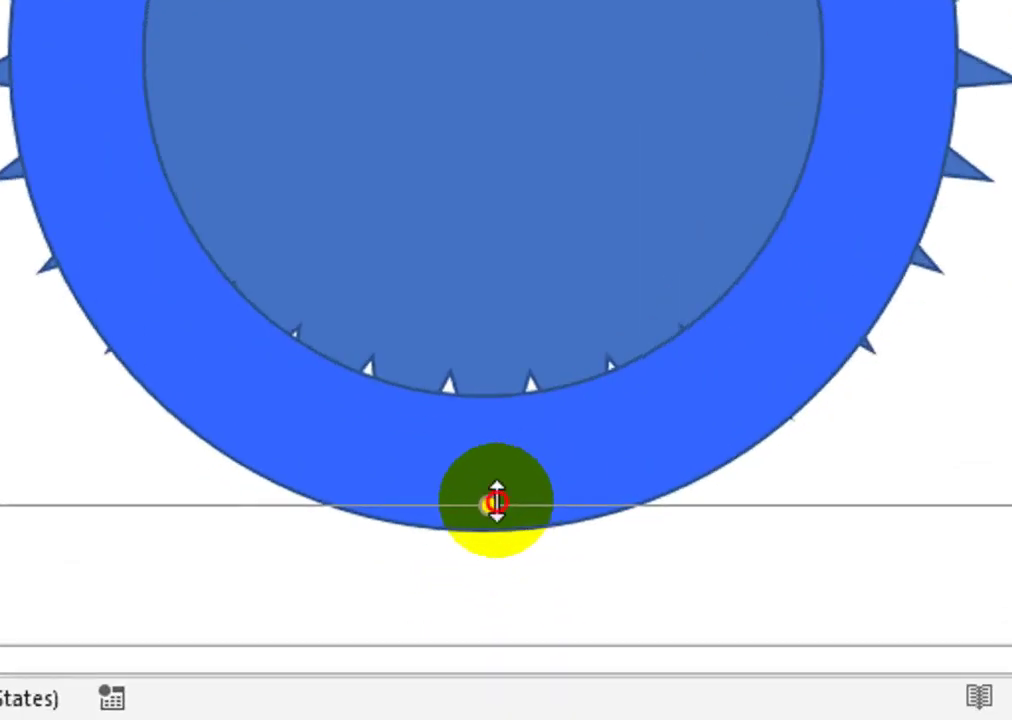
pyautogui.moveTo(510, 612); pyautogui.dragTo(505, 656)
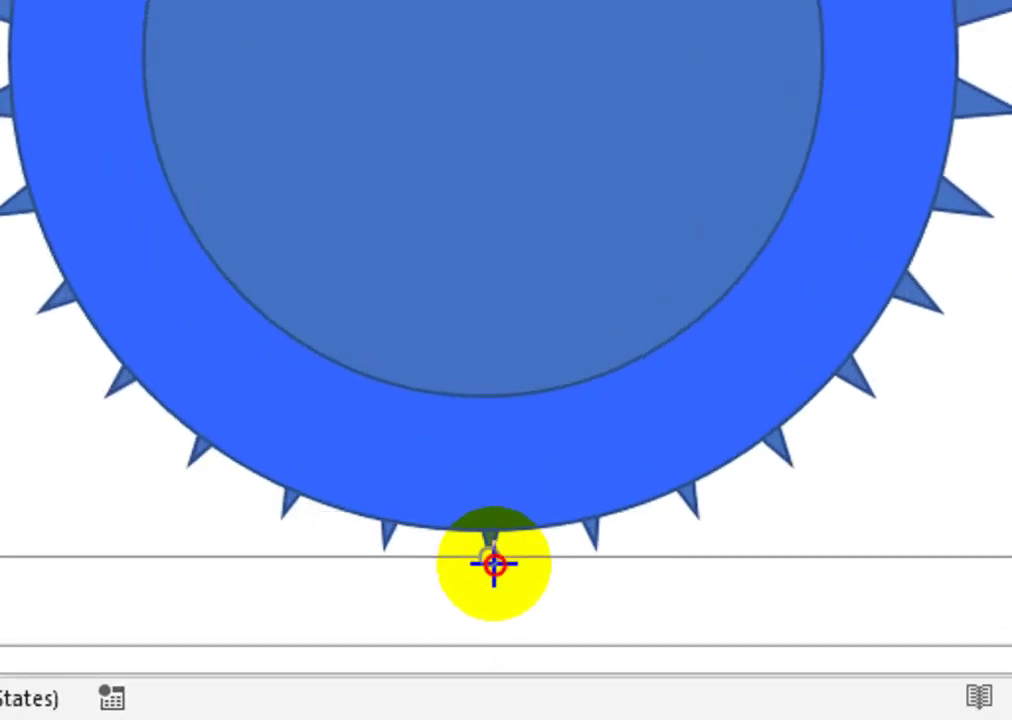
pyautogui.moveTo(494, 590)
pyautogui.mouseDown()
pyautogui.moveTo(494, 624)
pyautogui.moveTo(498, 437)
pyautogui.mouseUp()
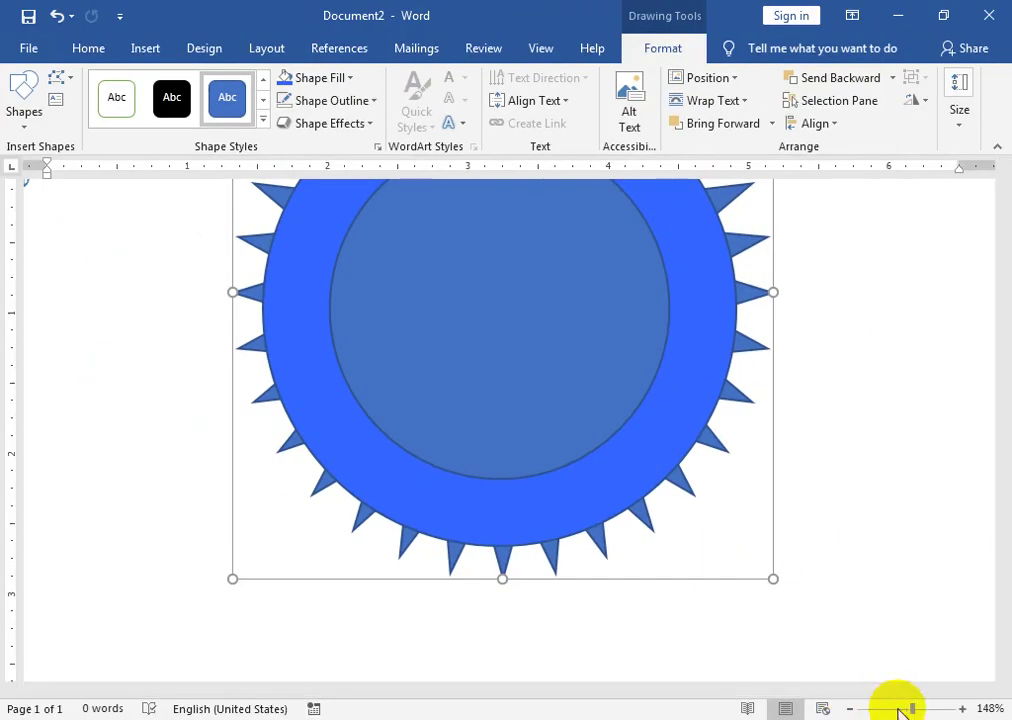
# Zoom out to 96% and move the starburst and ring down the page.
pyautogui.click(902, 707)
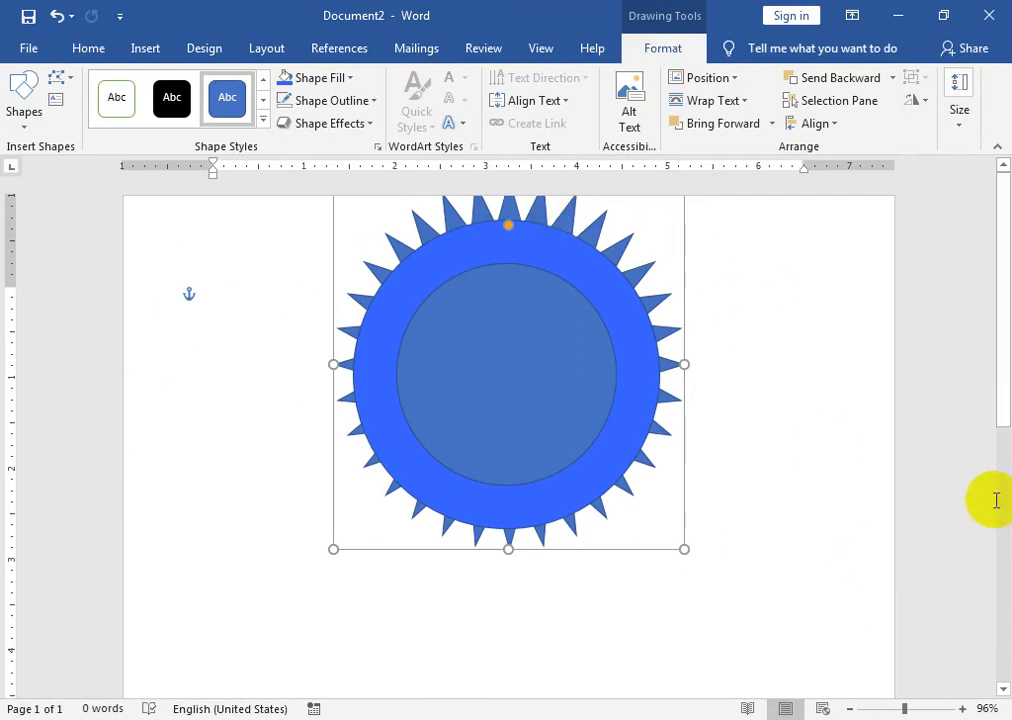
pyautogui.click(576, 226)
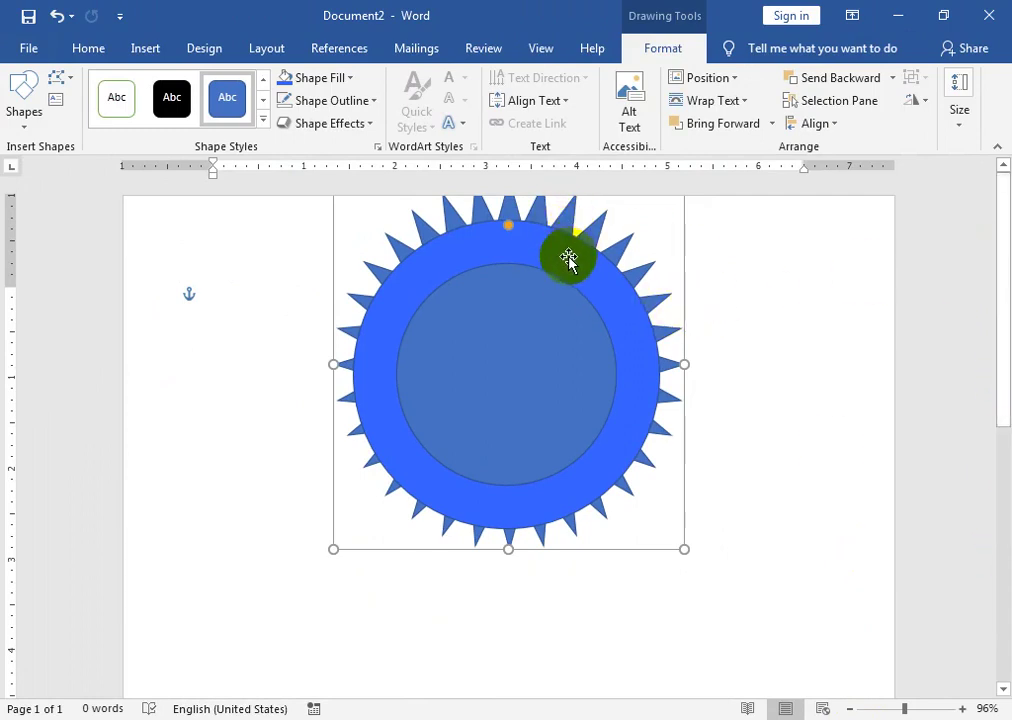
pyautogui.moveTo(628, 339); pyautogui.dragTo(628, 407)
# Shorten the starburst's spikes with its adjustment handle into a small scalloped edge.
pyautogui.click(542, 334)
pyautogui.click(712, 265)
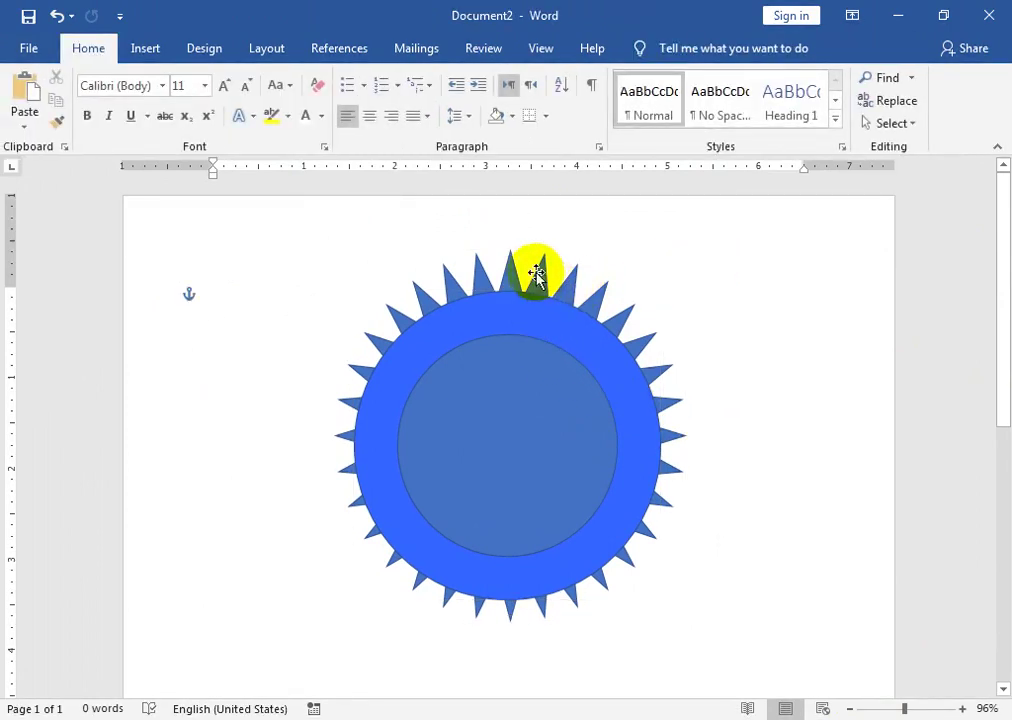
pyautogui.click(512, 266)
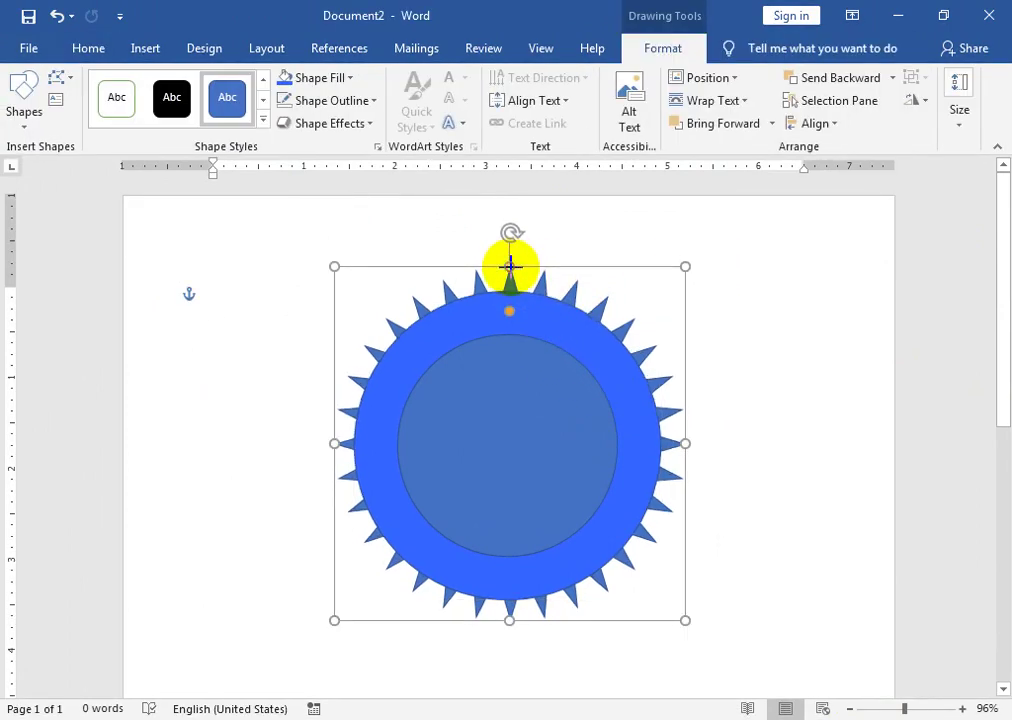
pyautogui.moveTo(511, 620); pyautogui.dragTo(511, 614)
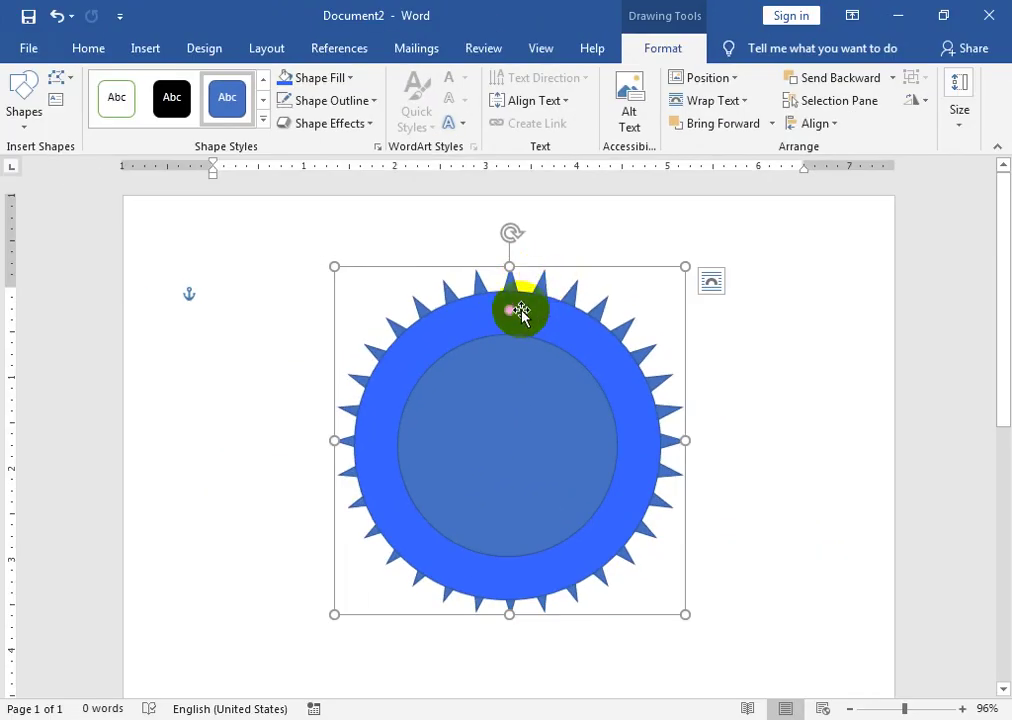
pyautogui.moveTo(509, 313)
pyautogui.mouseDown()
pyautogui.moveTo(512, 277)
pyautogui.moveTo(505, 283)
pyautogui.mouseUp()
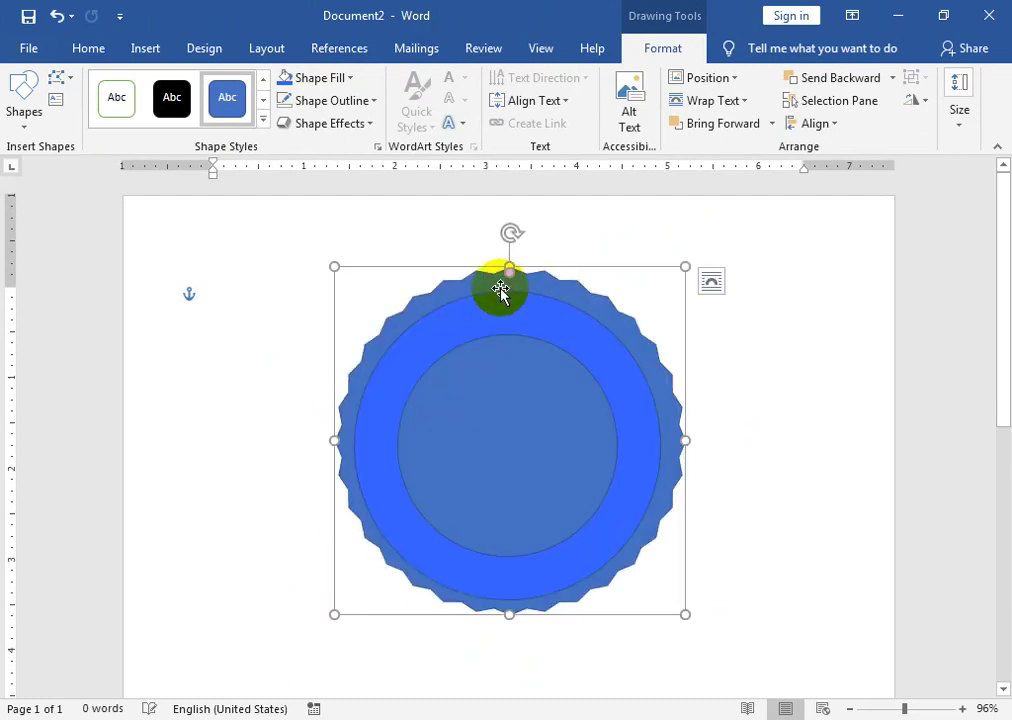
# Centre the blue ring on the starburst using the green alignment guides.
pyautogui.moveTo(576, 341); pyautogui.dragTo(576, 328)
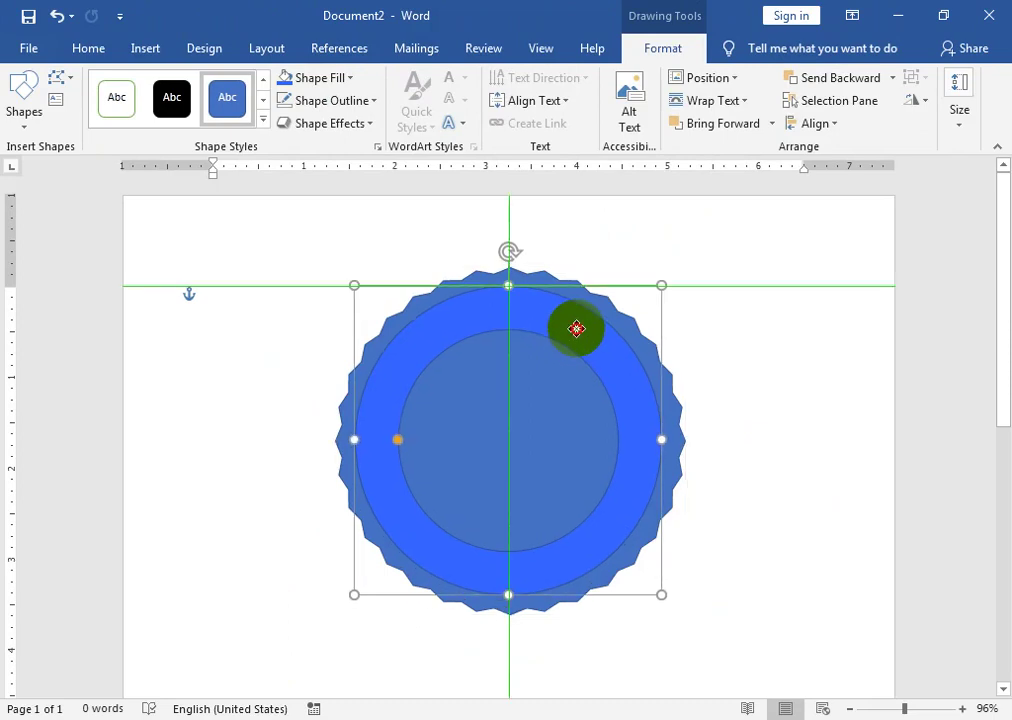
pyautogui.moveTo(576, 328); pyautogui.dragTo(582, 332)
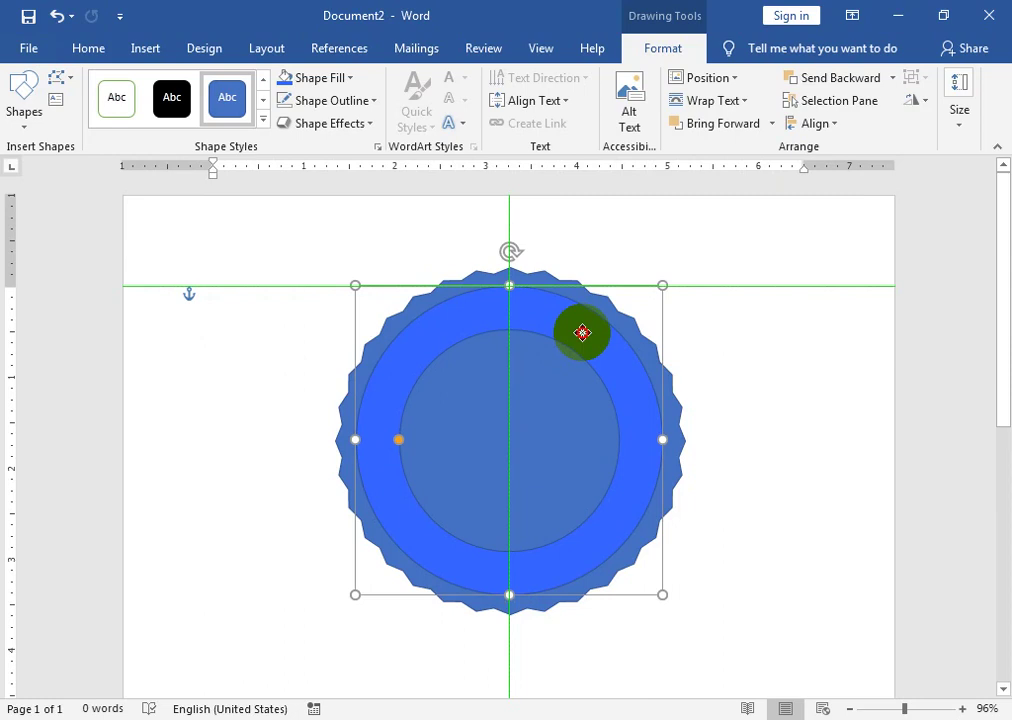
pyautogui.moveTo(582, 332); pyautogui.dragTo(581, 332)
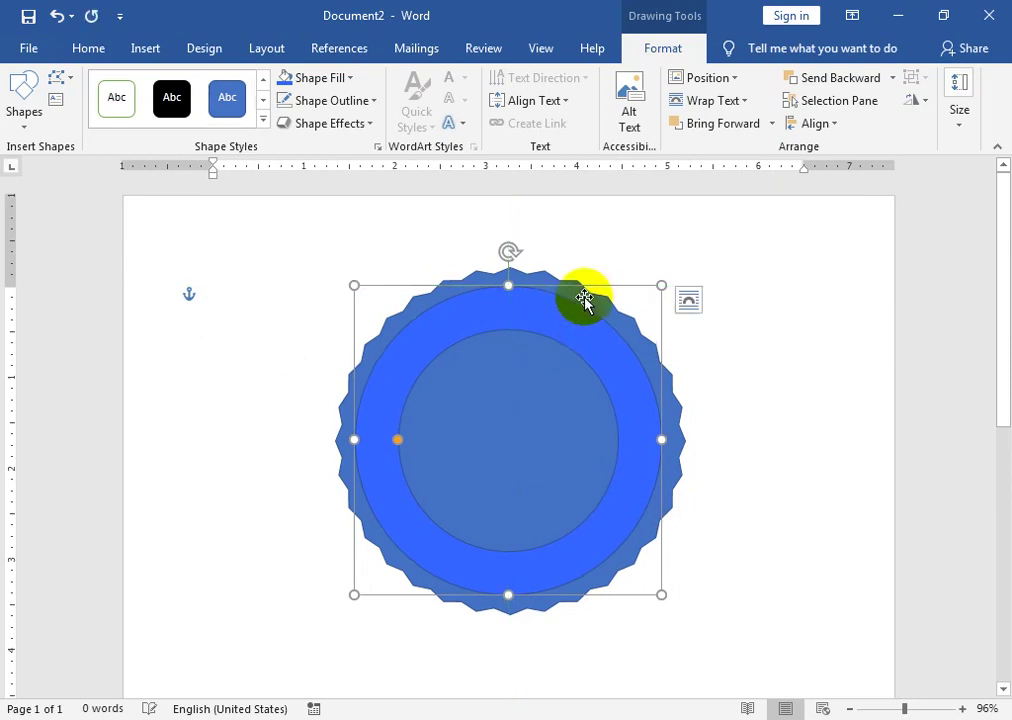
# Give the ring a white fill and the scalloped starburst the bright blue from Recent Colors.
pyautogui.click(352, 78)
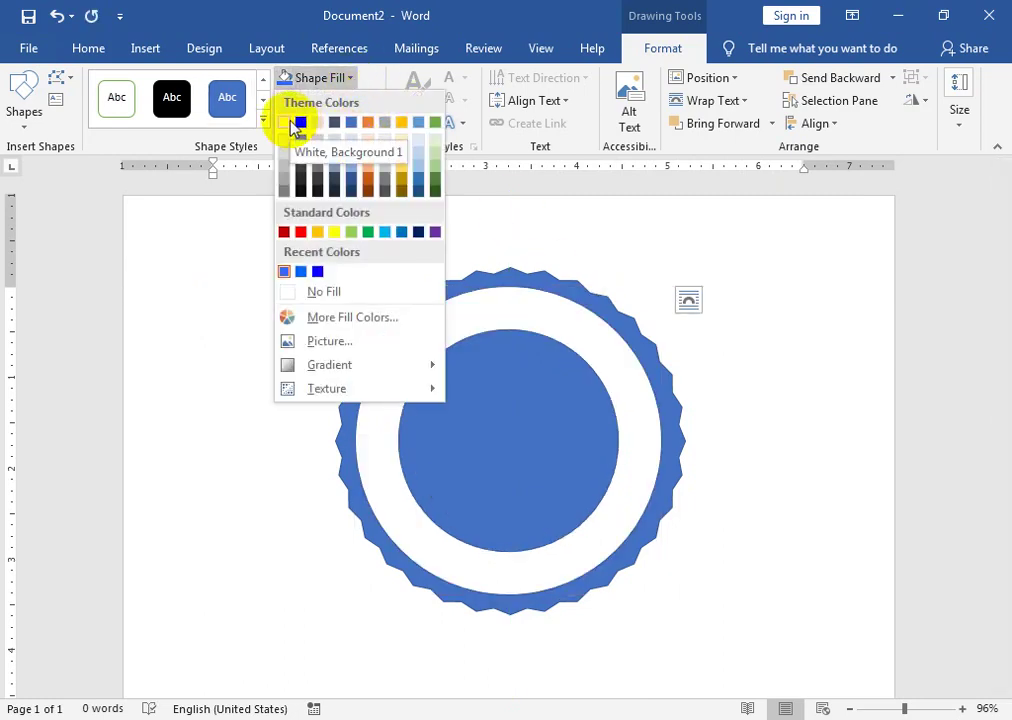
pyautogui.click(292, 123)
pyautogui.click(502, 278)
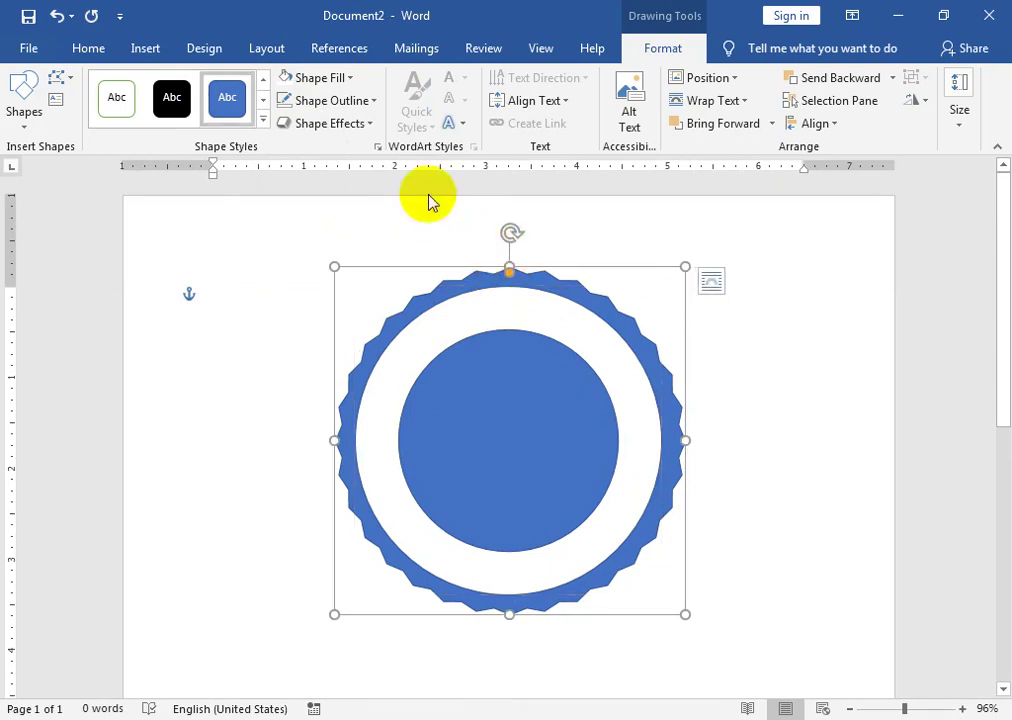
pyautogui.click(330, 78)
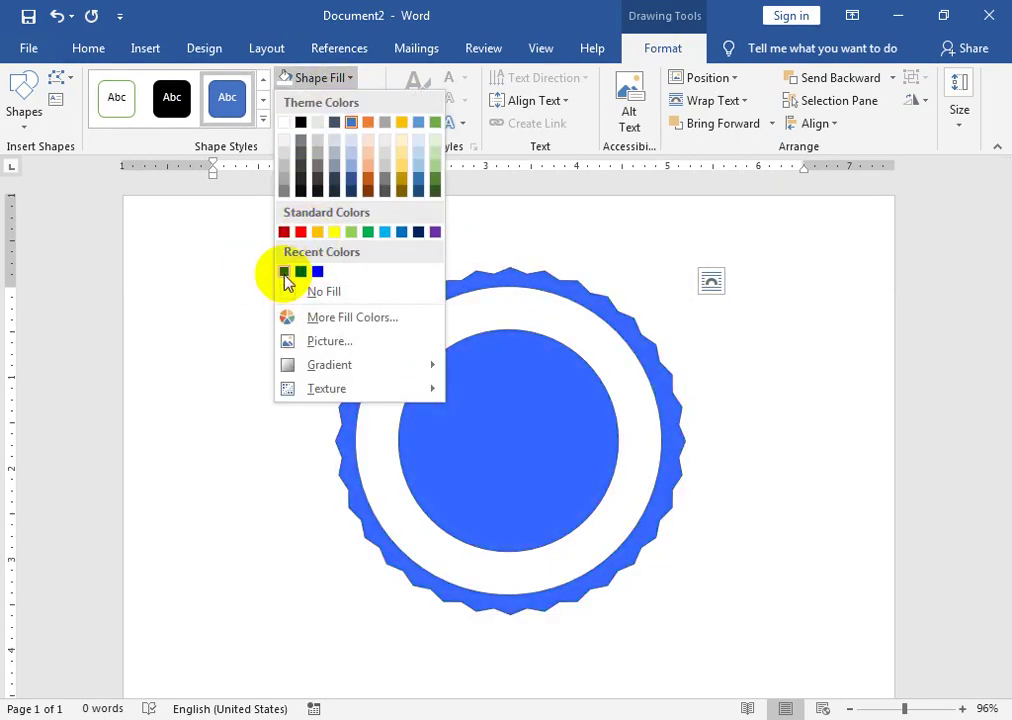
pyautogui.click(490, 375)
pyautogui.click(488, 320)
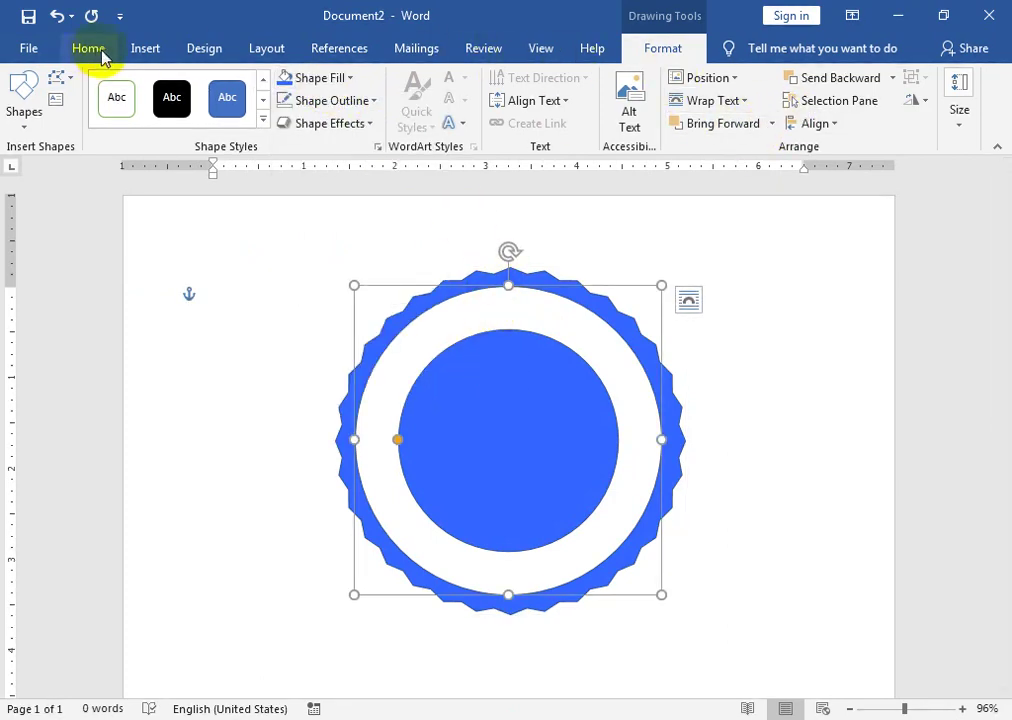
pyautogui.click(155, 56)
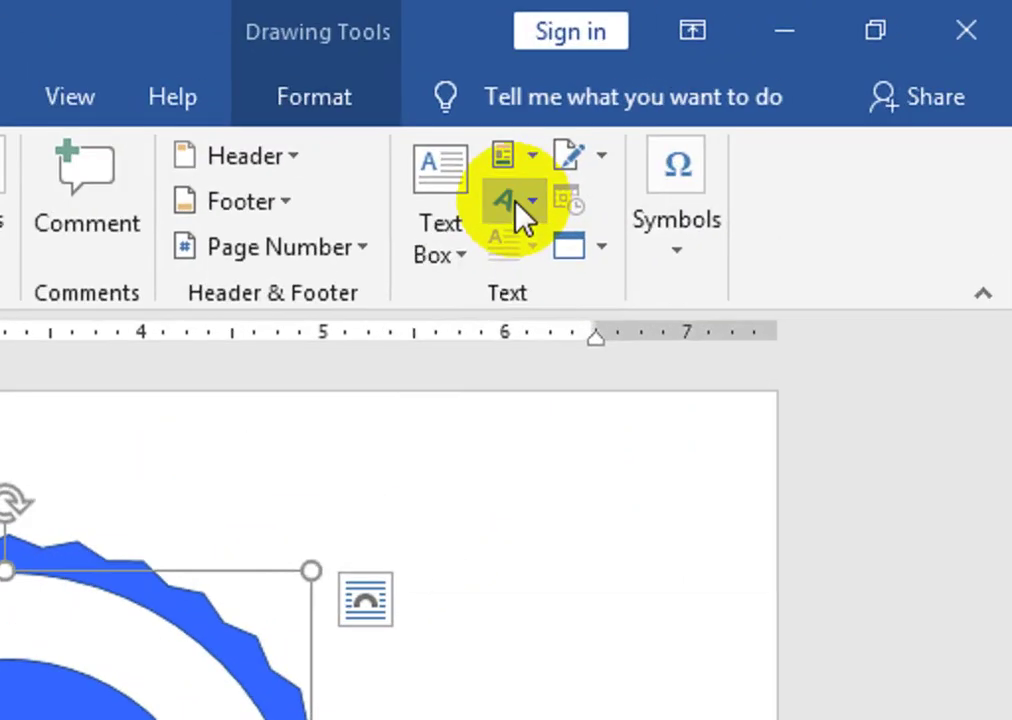
# Insert a WordArt box over the badge reading 'MS WORD LOGO'.
pyautogui.click(766, 108)
pyautogui.click(488, 333)
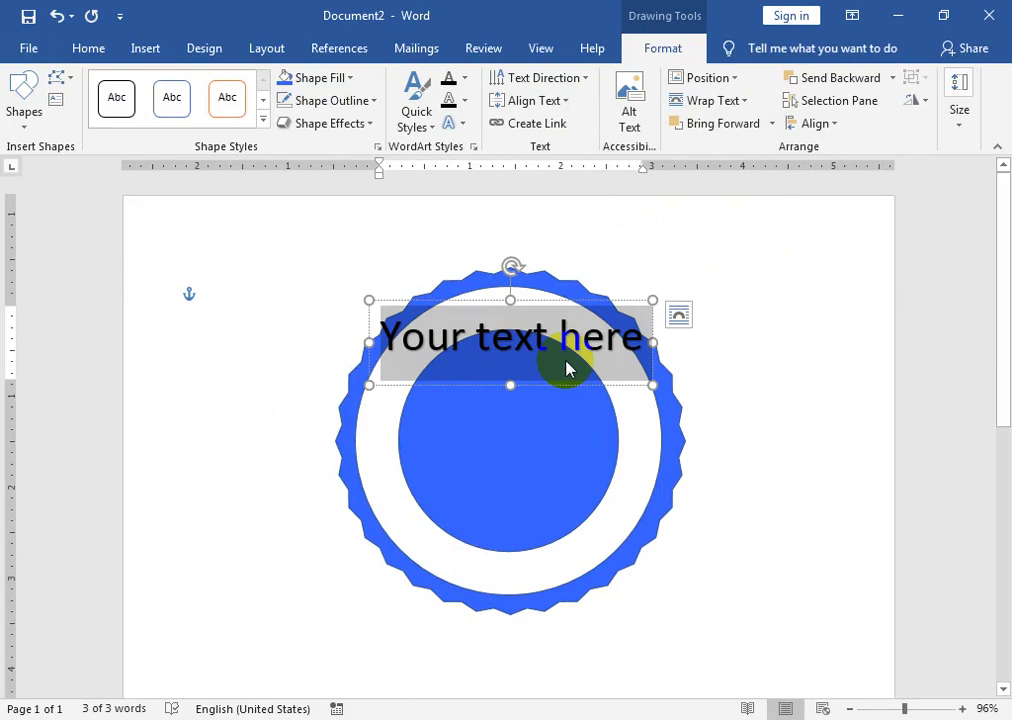
pyautogui.write('MS')
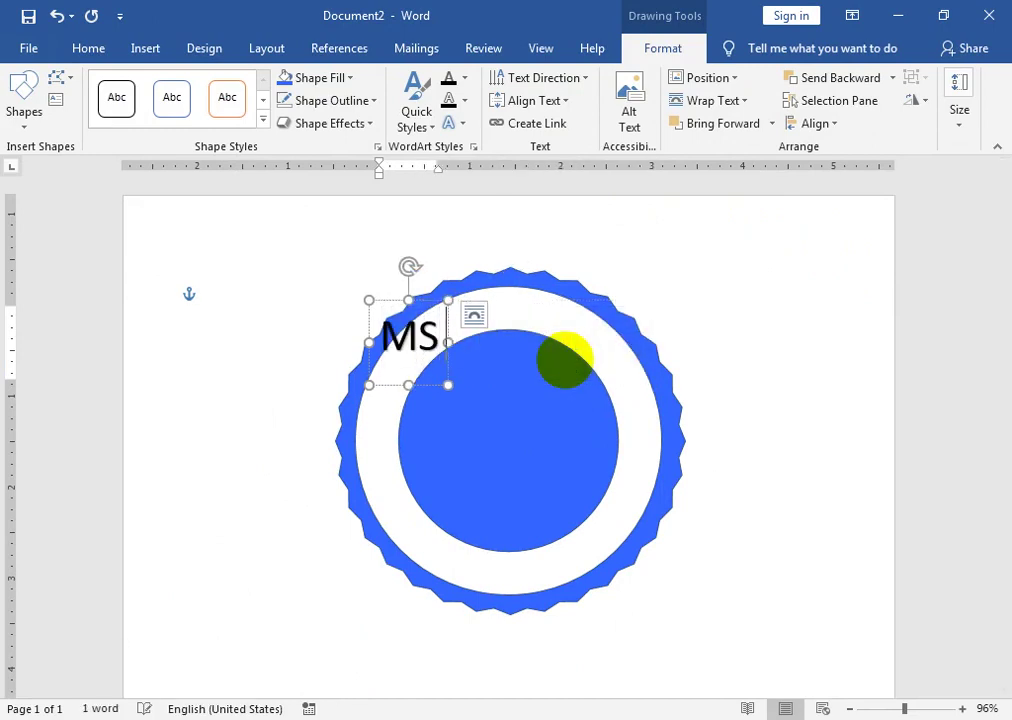
pyautogui.write(' WORD')
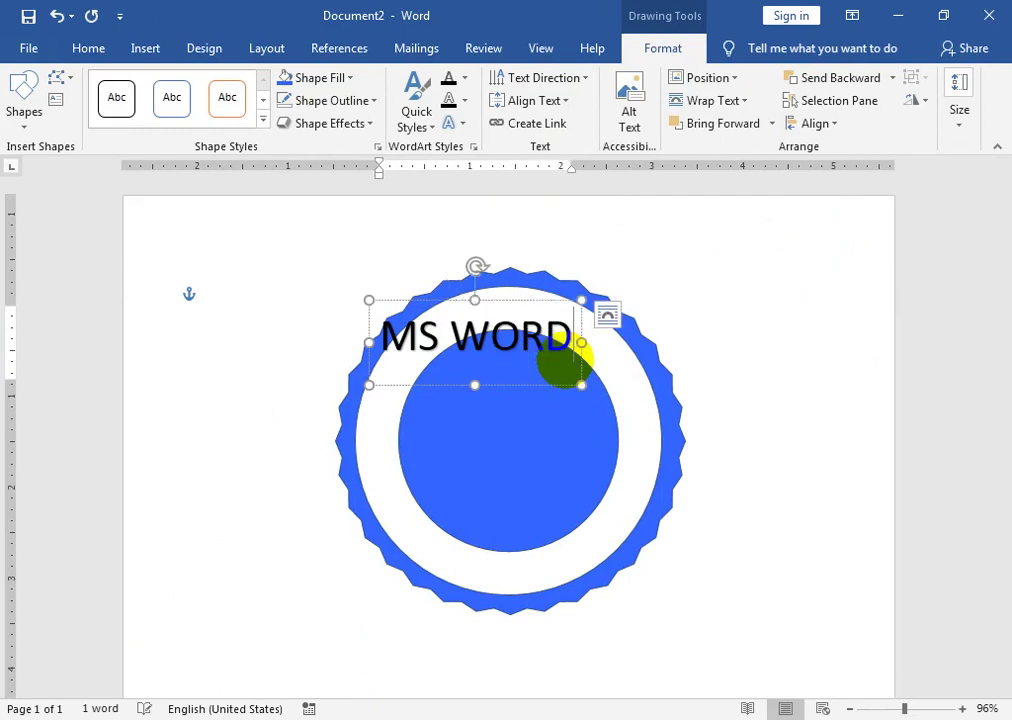
pyautogui.write(' LOGO')
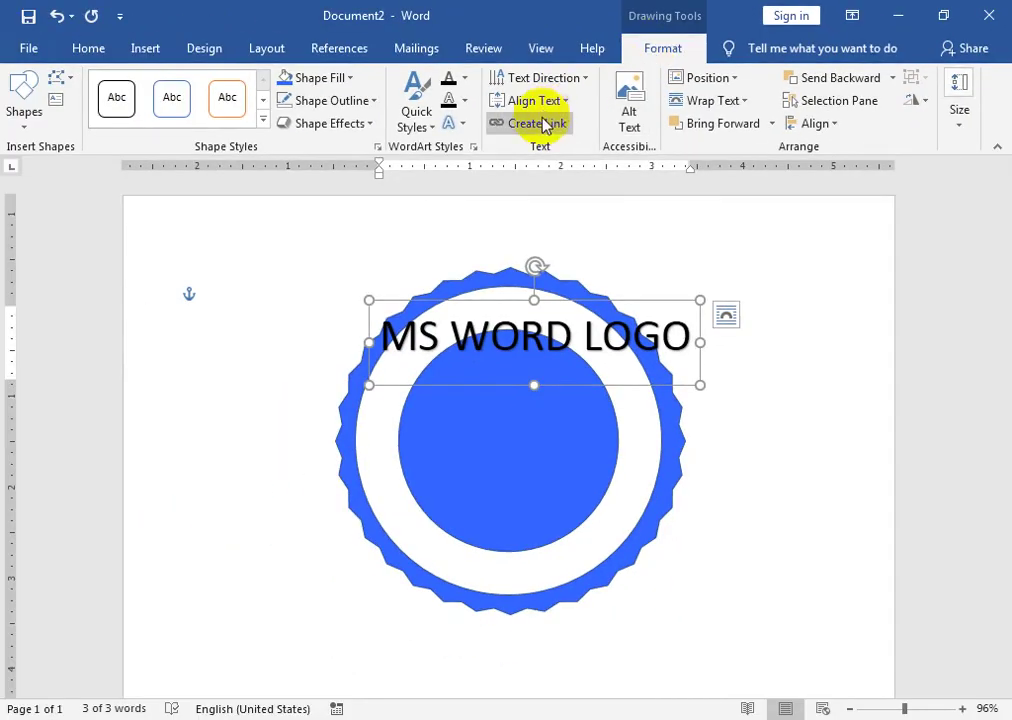
# Apply the Arch text transform to the 'MS WORD LOGO' WordArt.
pyautogui.click(455, 126)
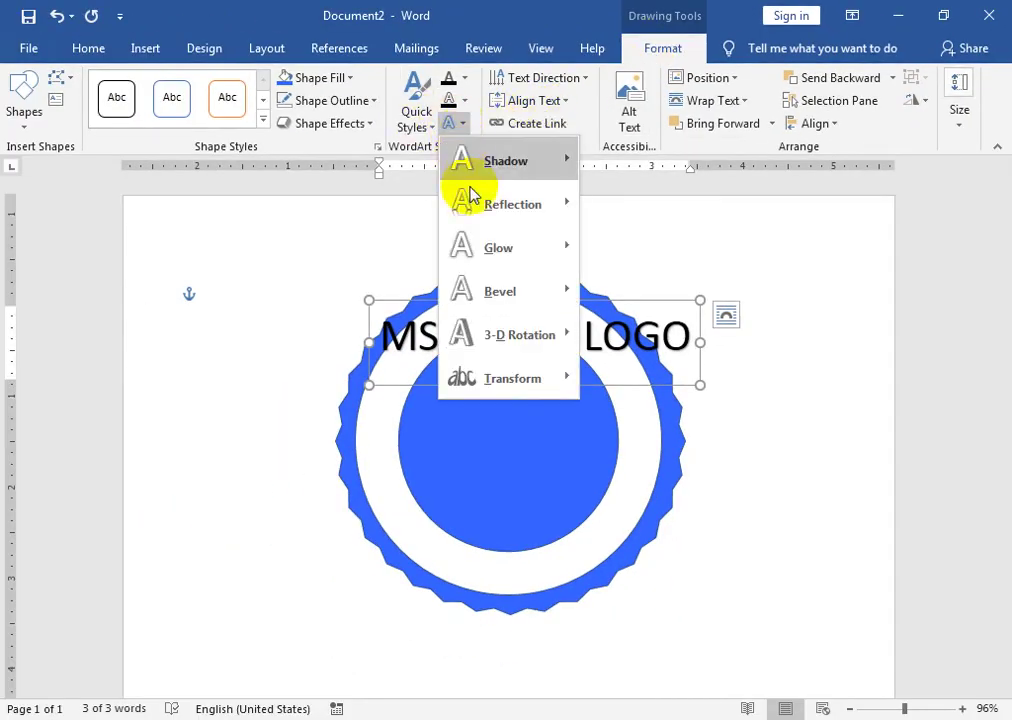
pyautogui.moveTo(510, 378)
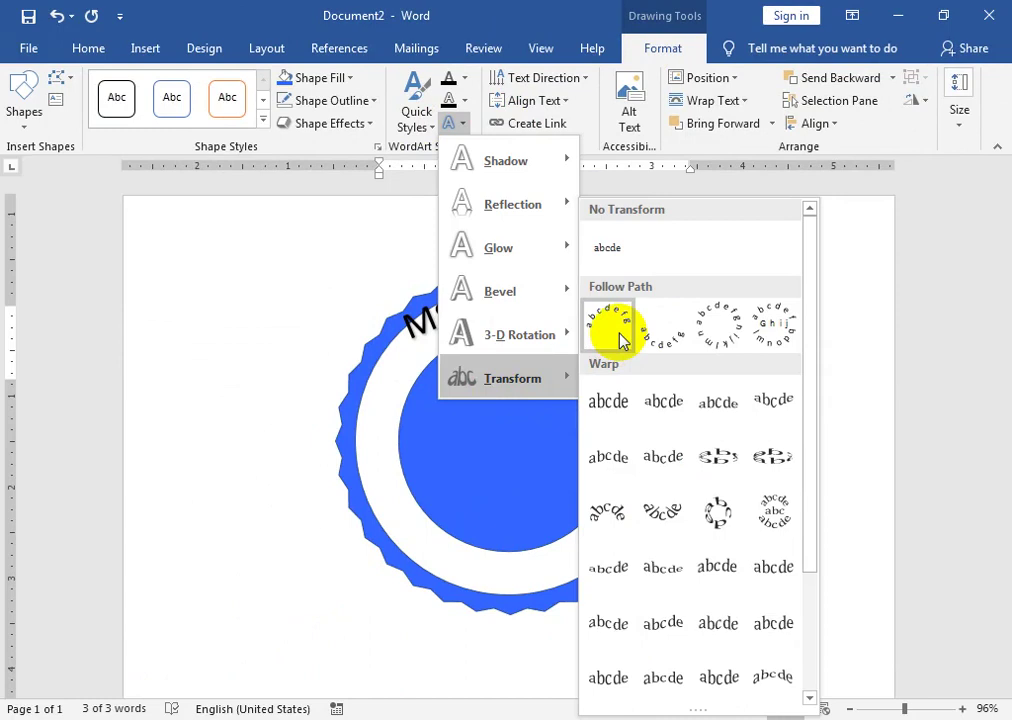
pyautogui.click(620, 338)
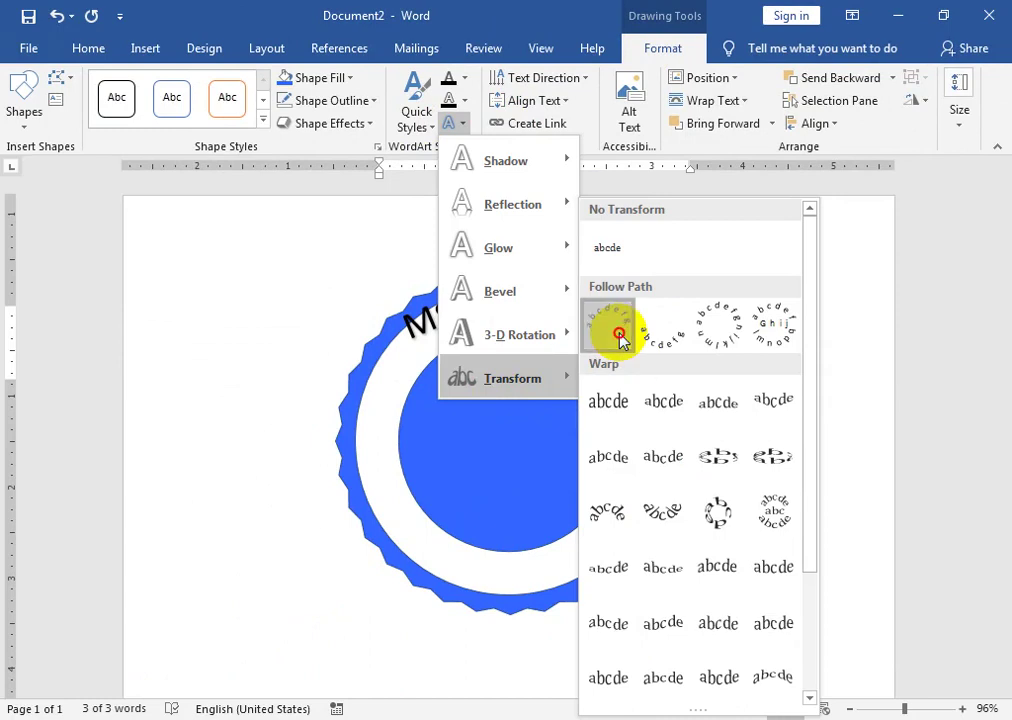
pyautogui.press('Escape')
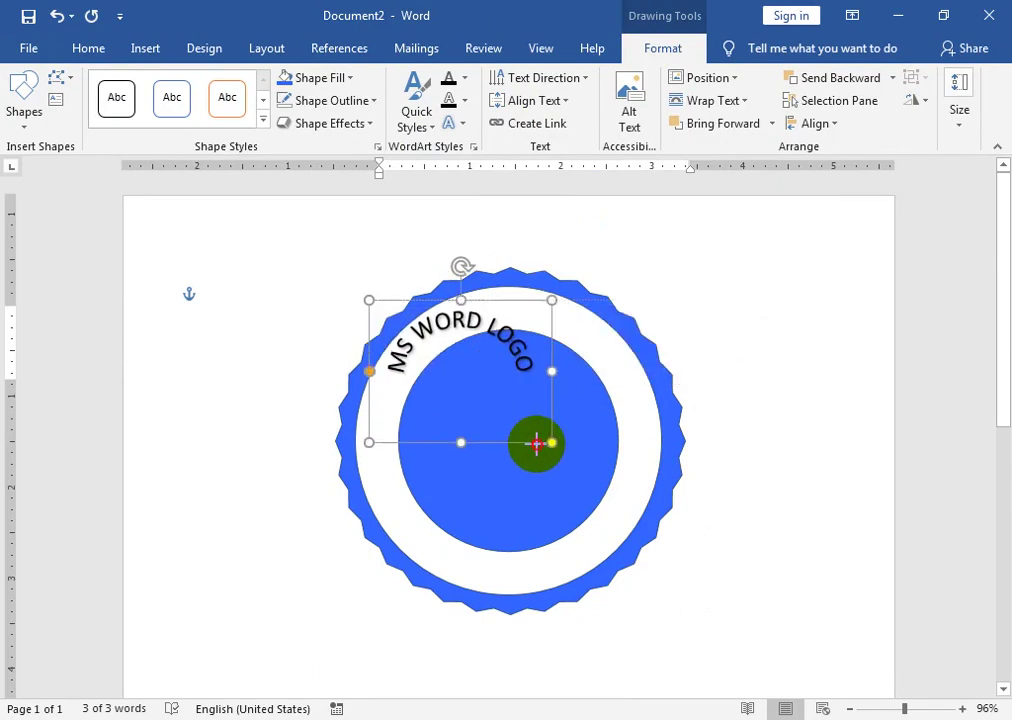
# Stretch the arched text around the ring's top, then duplicate it lower down.
pyautogui.moveTo(535, 386); pyautogui.dragTo(535, 455)
pyautogui.moveTo(552, 377); pyautogui.dragTo(647, 377)
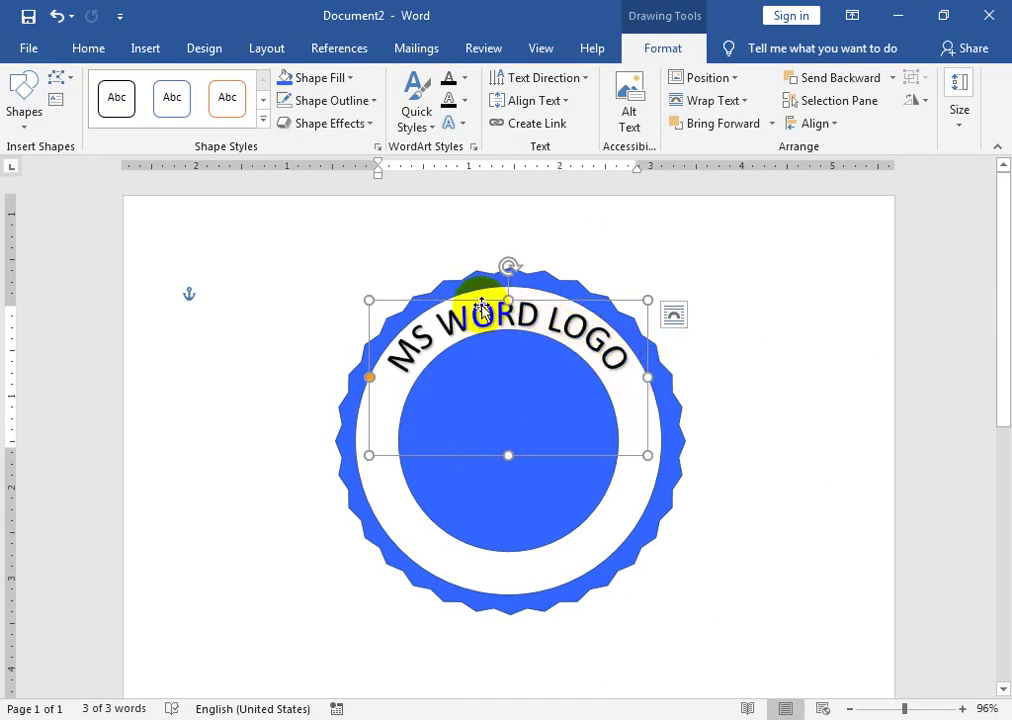
pyautogui.moveTo(482, 295); pyautogui.dragTo(483, 294)
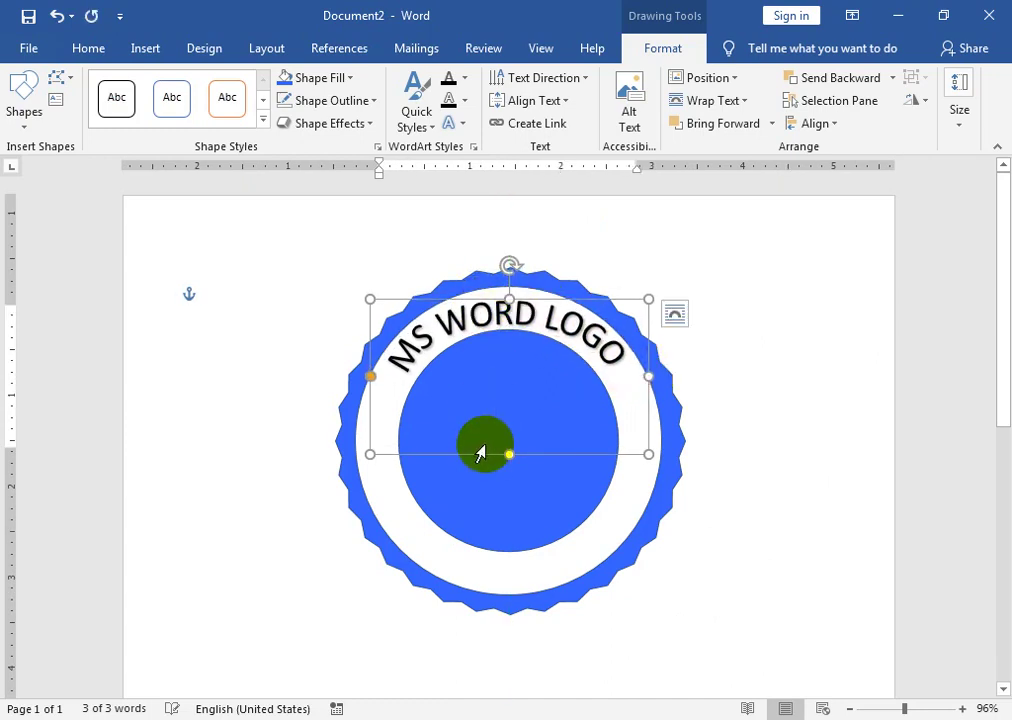
pyautogui.moveTo(509, 456)
pyautogui.mouseDown()
pyautogui.moveTo(529, 480)
pyautogui.moveTo(549, 556)
pyautogui.mouseUp()
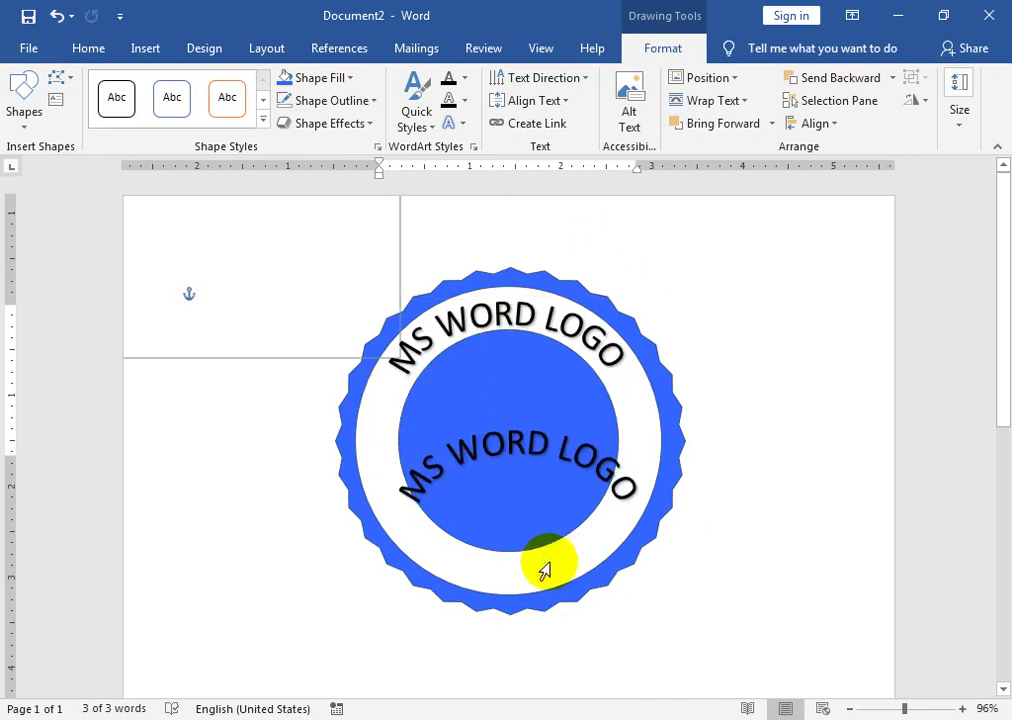
pyautogui.tripleClick(618, 465)
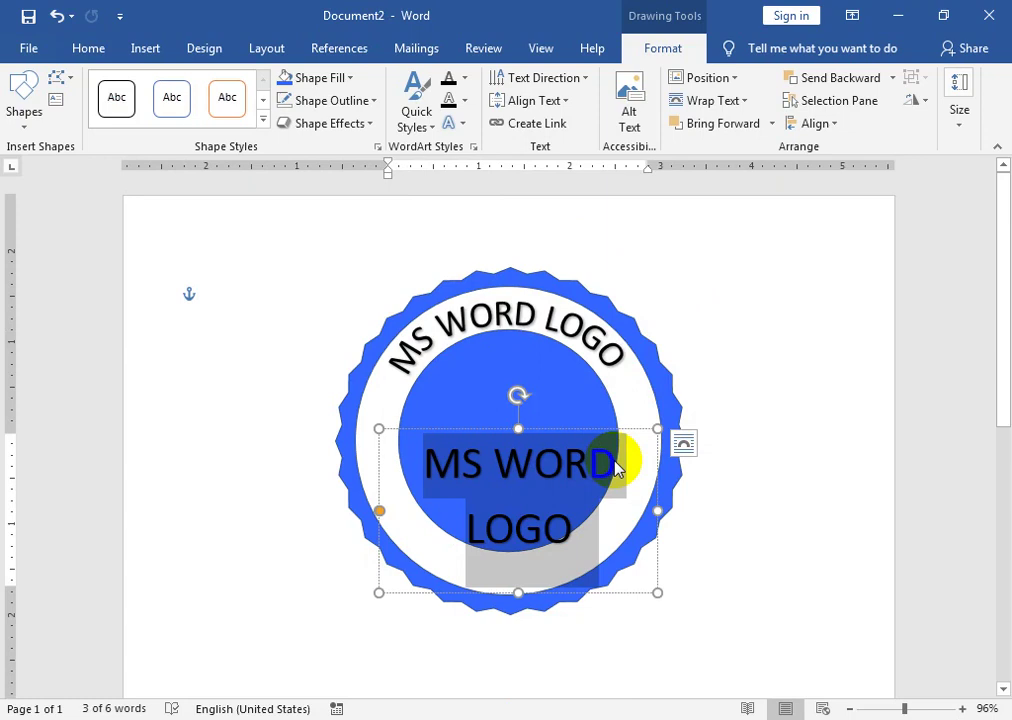
# Replace the lower copy's text with 'Company Name Here'.
pyautogui.write('c')
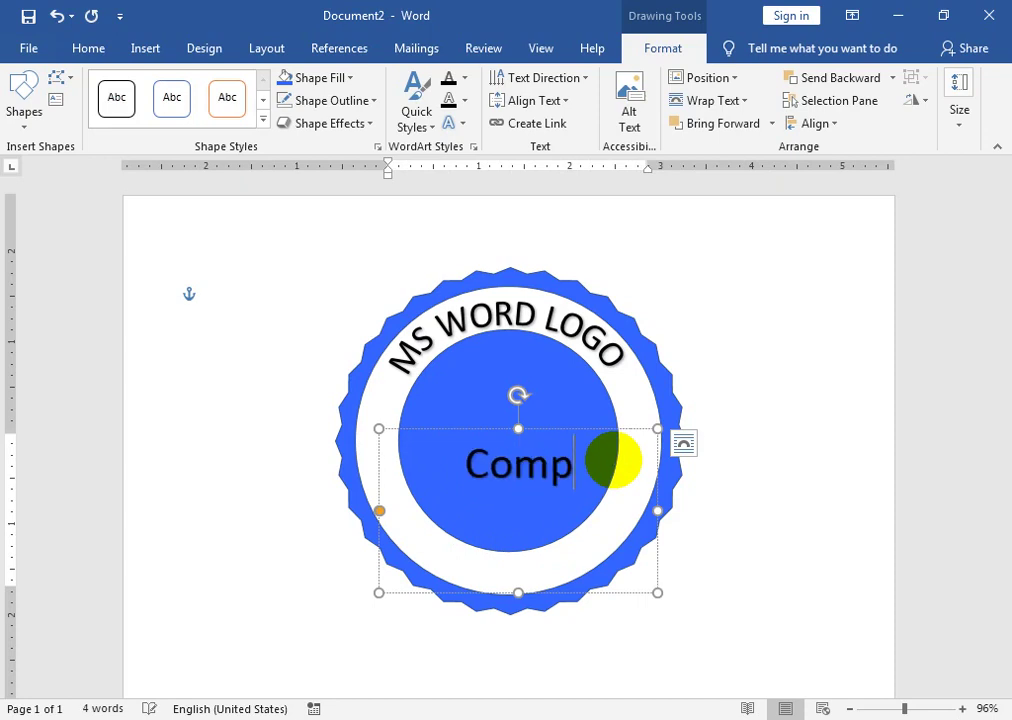
pyautogui.write('ny Name Here')
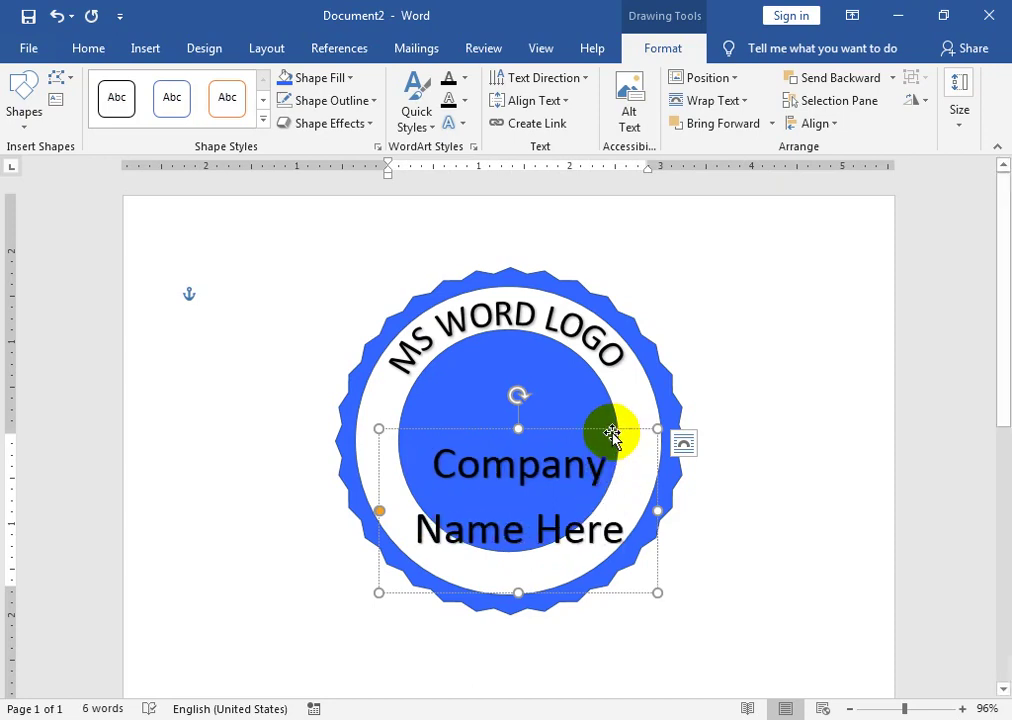
pyautogui.click(611, 428)
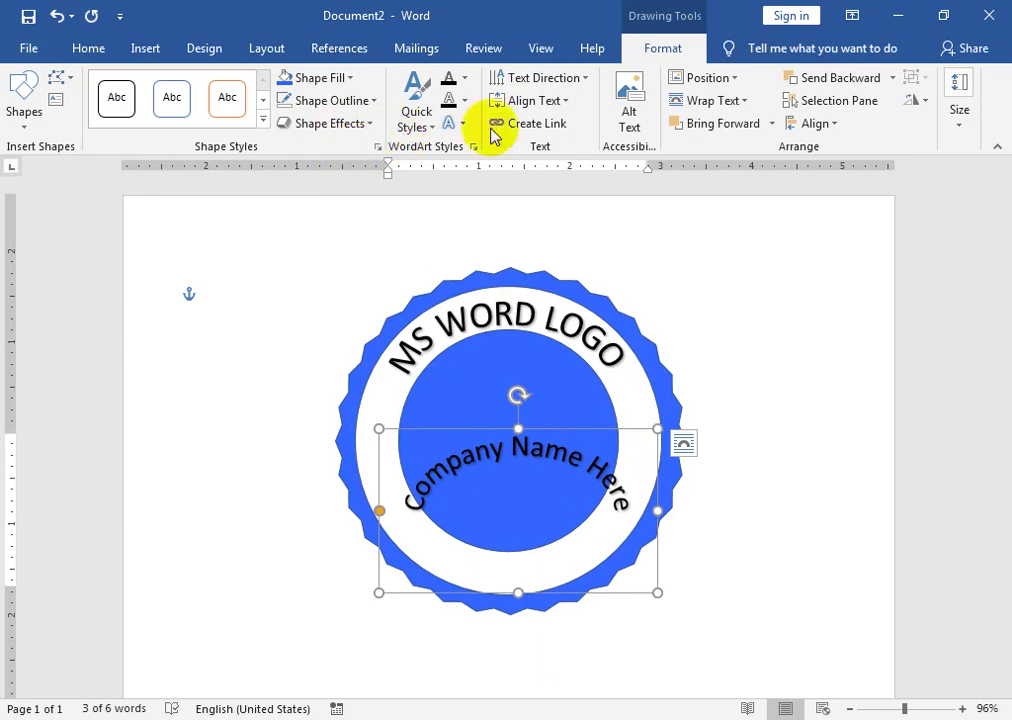
# Apply Arch: Down to 'Company Name Here' and fit it under the ring's lower edge.
pyautogui.click(452, 123)
pyautogui.moveTo(180, 426)
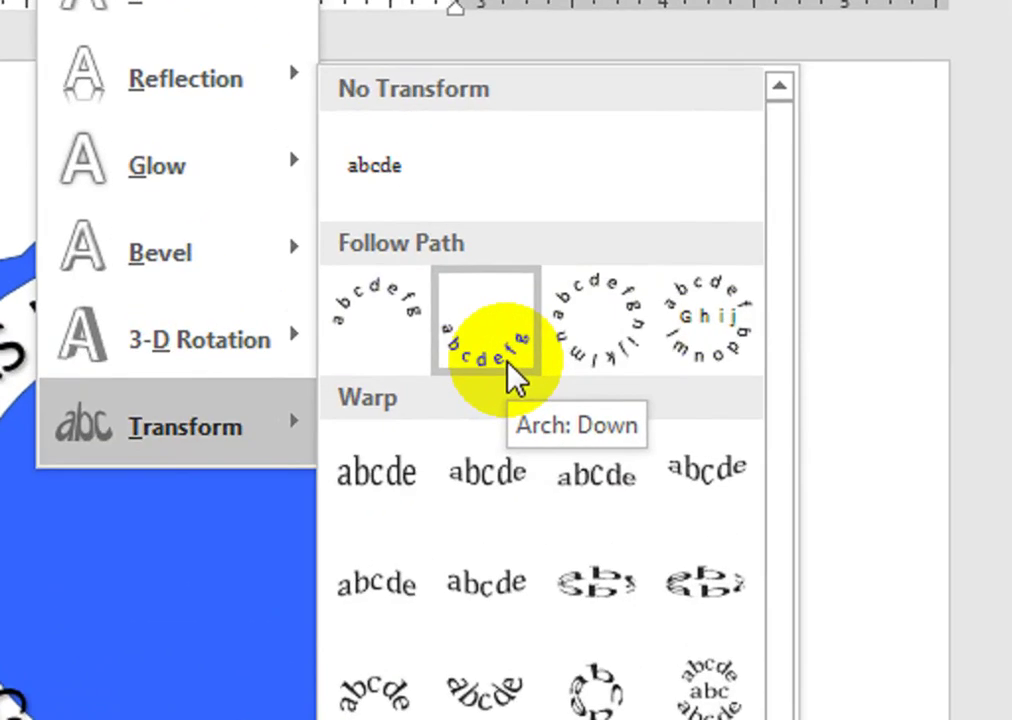
pyautogui.click(508, 363)
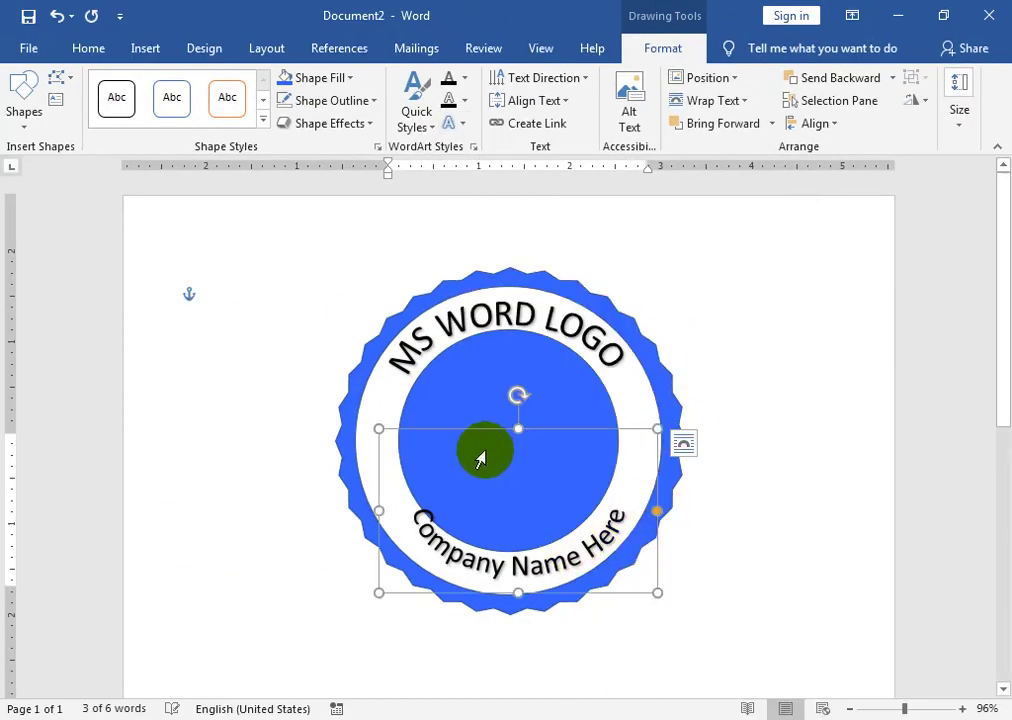
pyautogui.moveTo(379, 510); pyautogui.dragTo(355, 512)
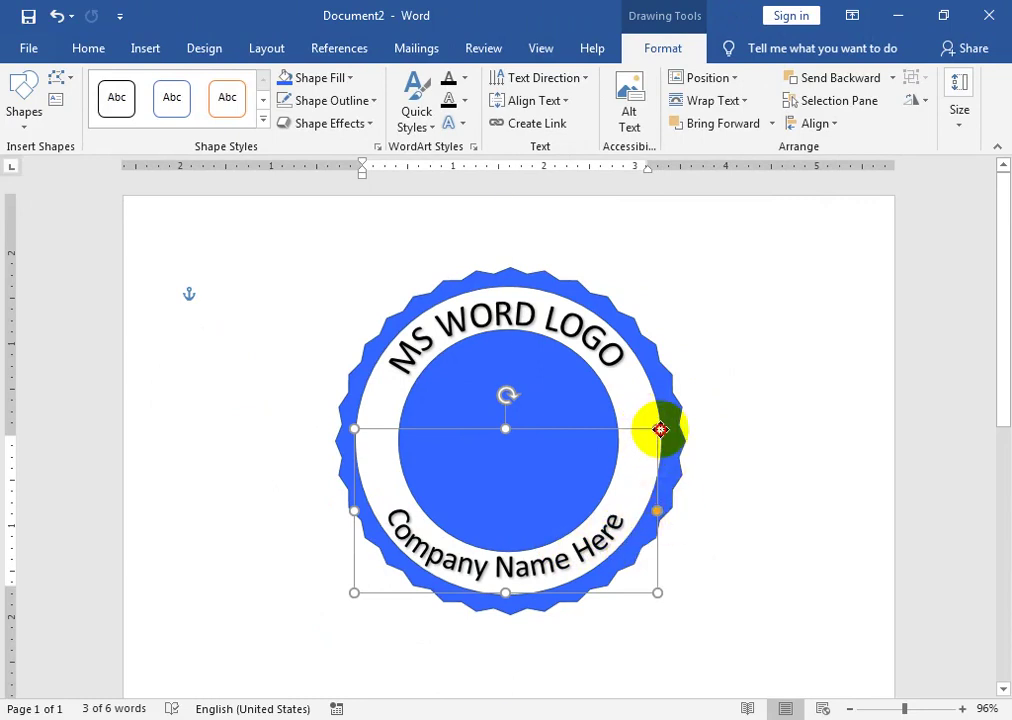
pyautogui.moveTo(656, 431); pyautogui.dragTo(659, 424)
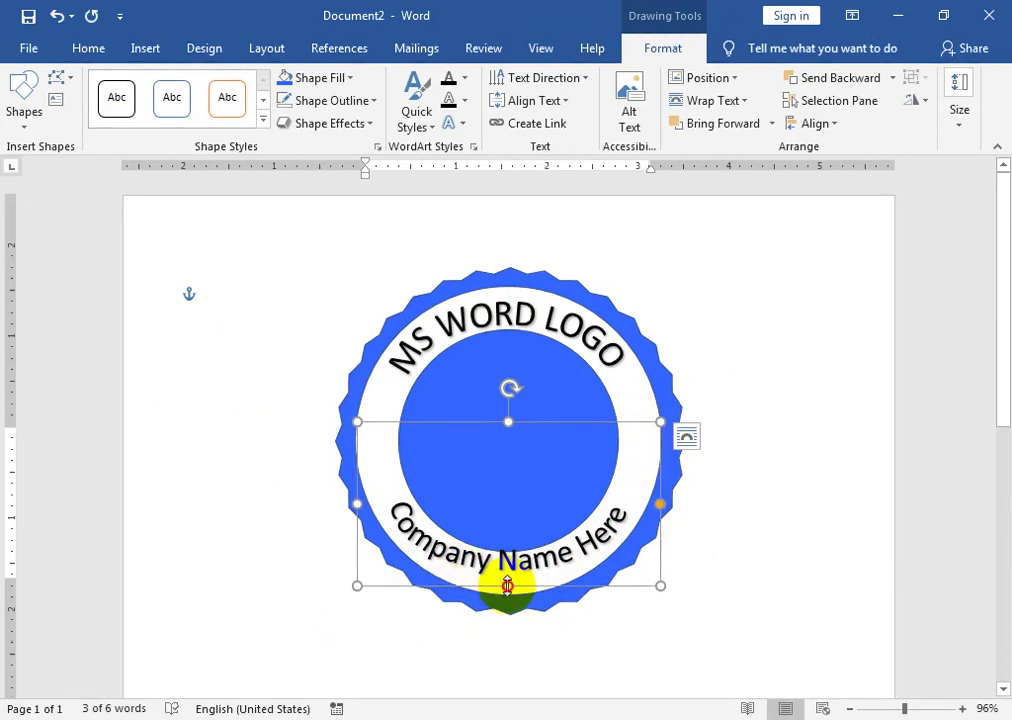
pyautogui.moveTo(508, 585); pyautogui.dragTo(507, 598)
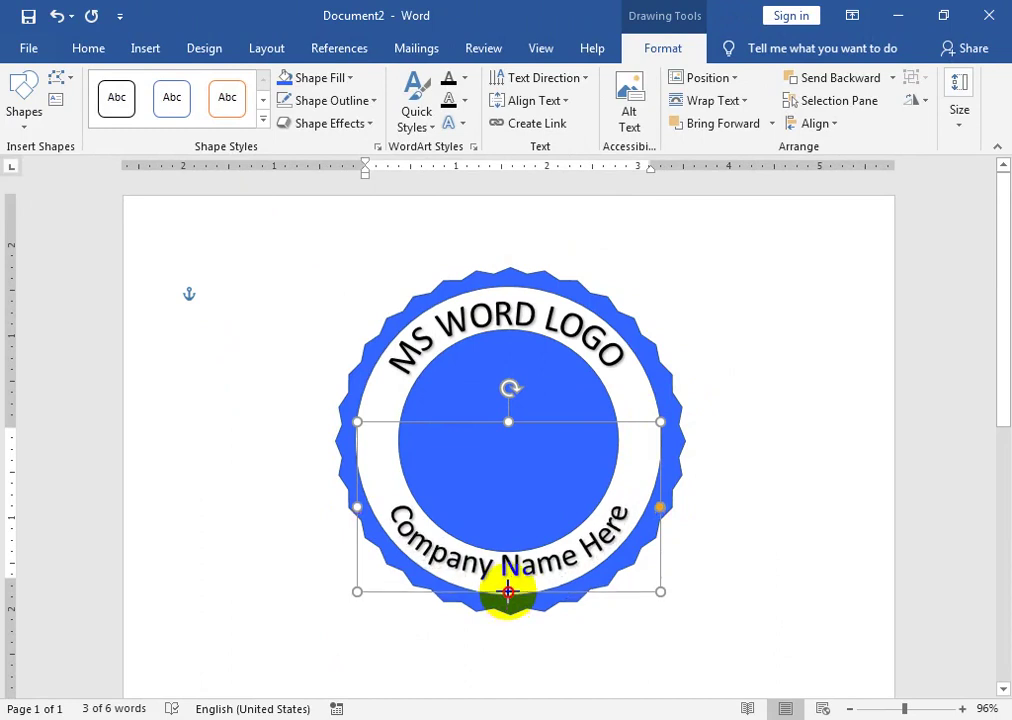
pyautogui.click(507, 599)
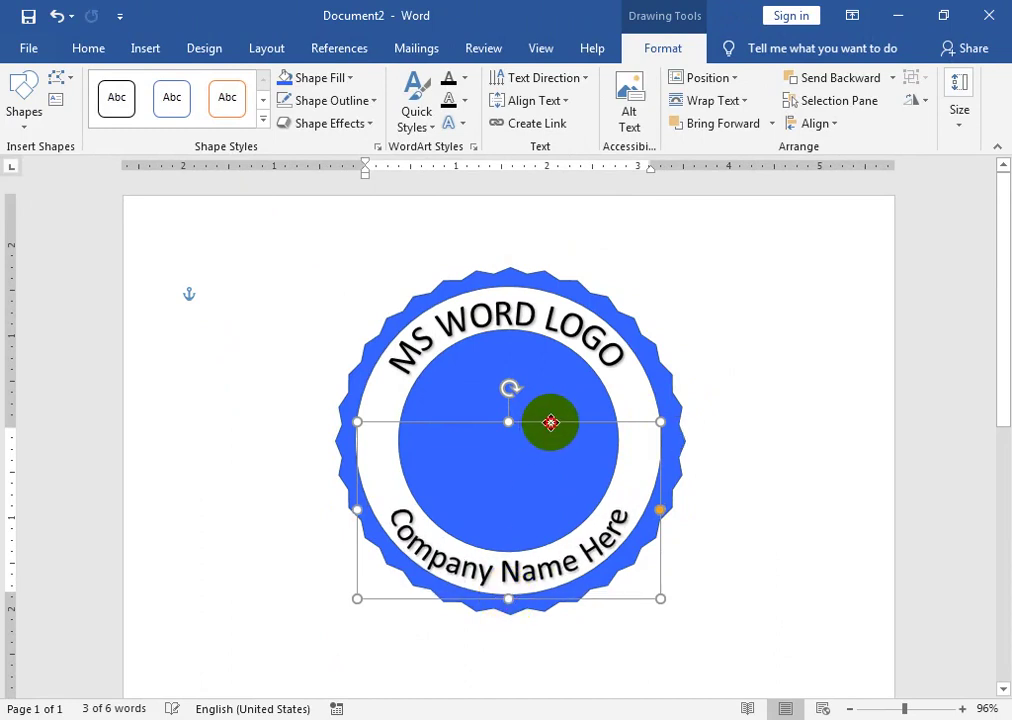
pyautogui.moveTo(550, 423); pyautogui.dragTo(517, 406)
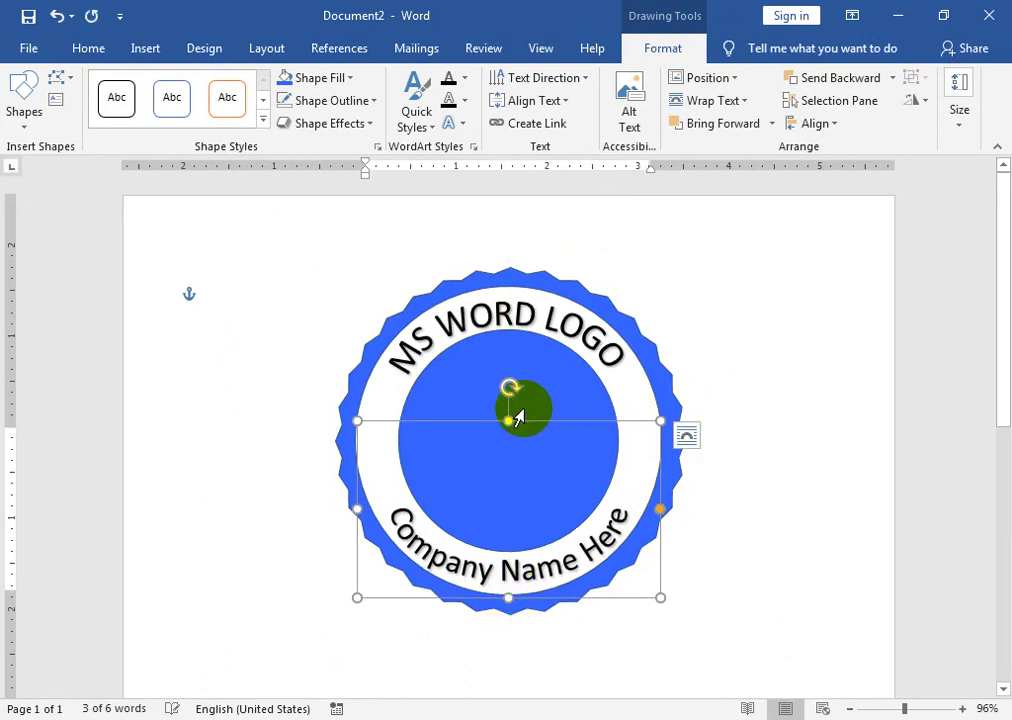
# Draw a large rectangle covering the badge.
pyautogui.click(163, 52)
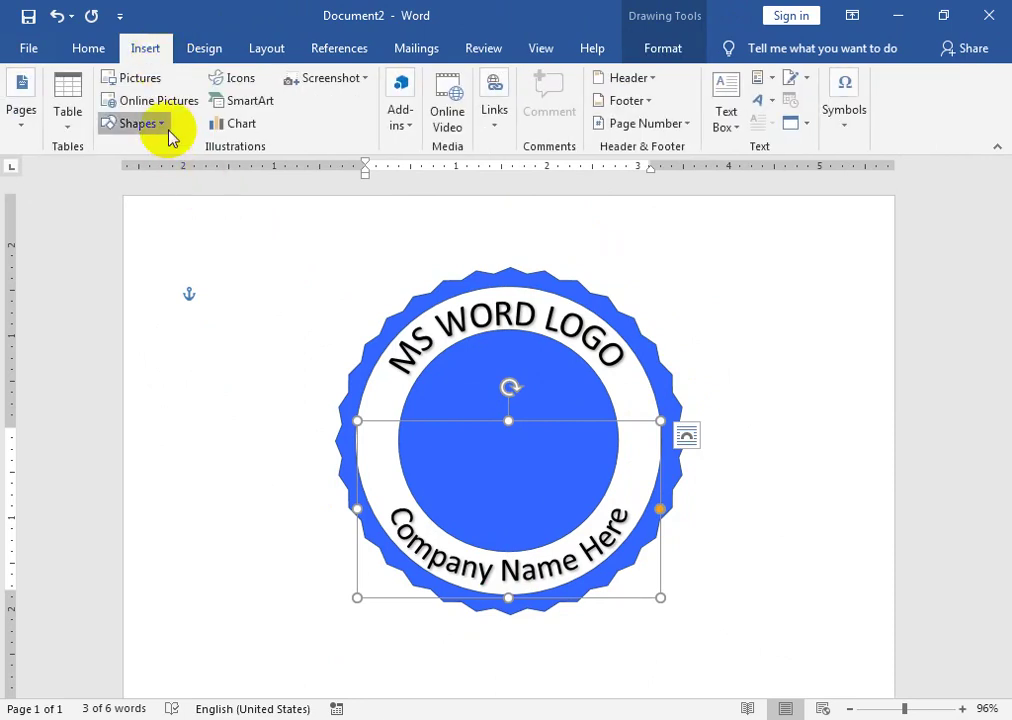
pyautogui.click(140, 123)
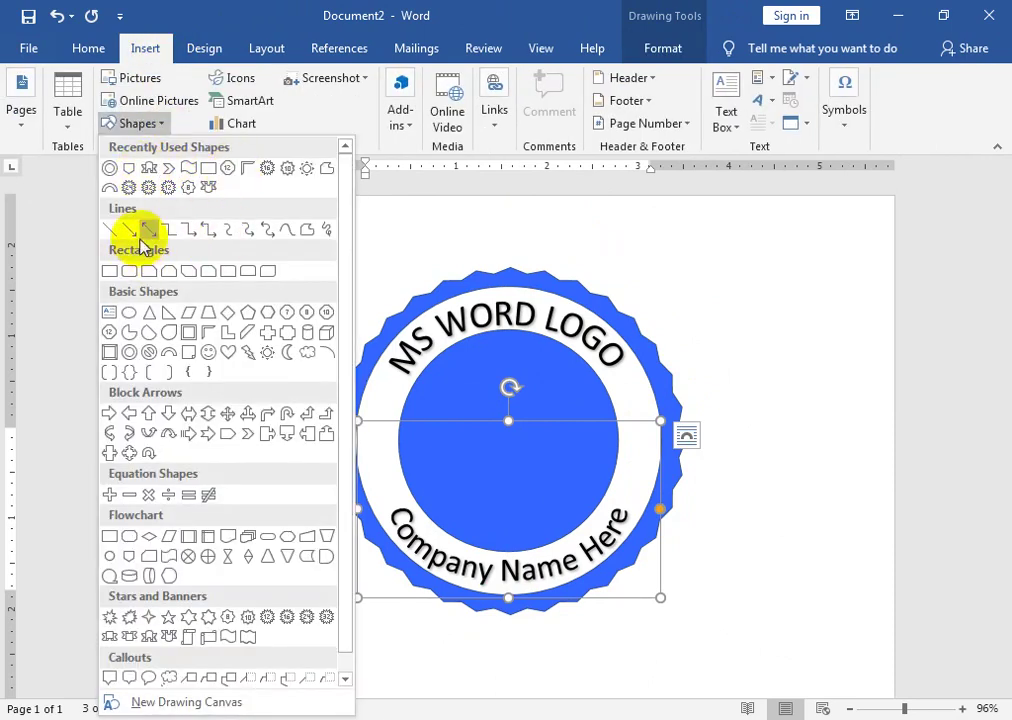
pyautogui.click(110, 272)
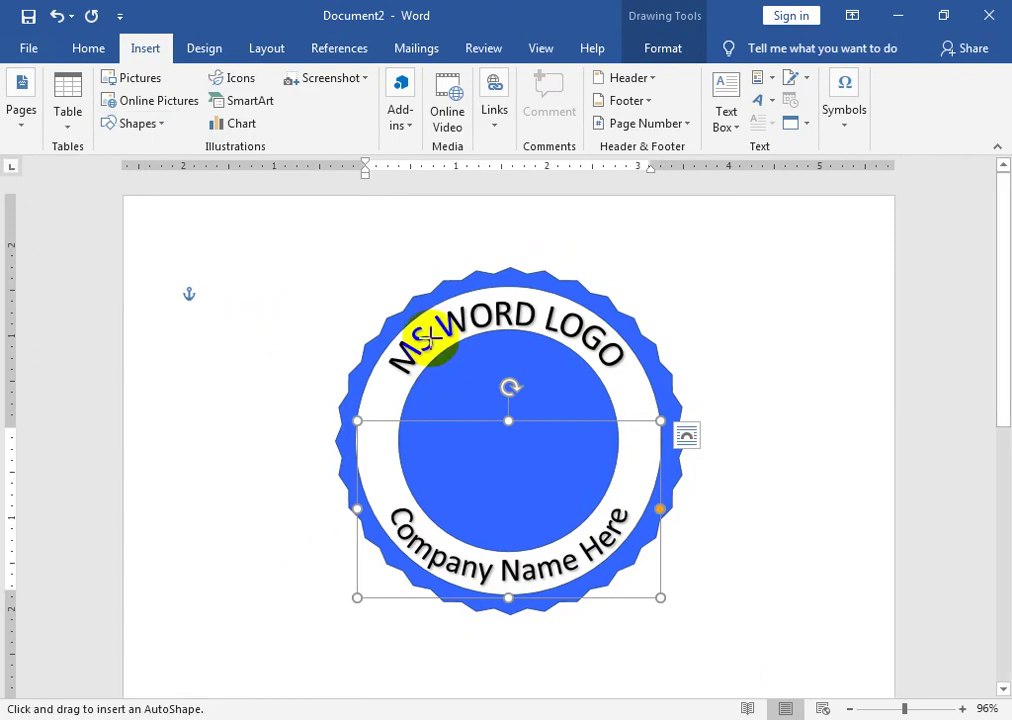
pyautogui.moveTo(341, 295)
pyautogui.mouseDown()
pyautogui.moveTo(538, 477)
pyautogui.moveTo(727, 608)
pyautogui.mouseUp()
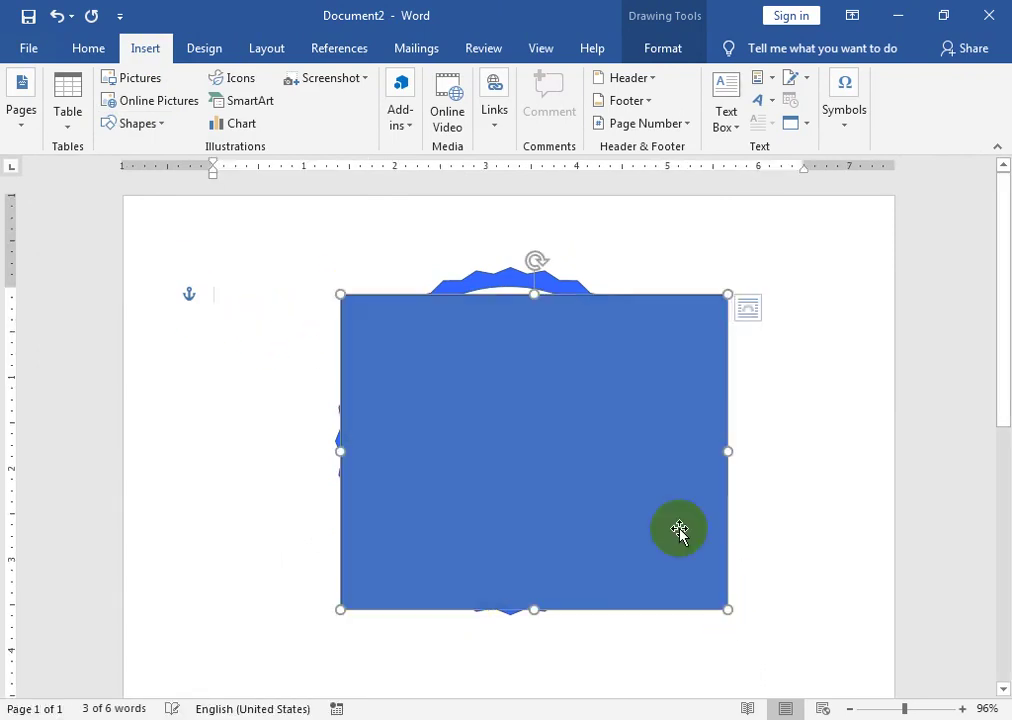
# Use Add Text on the blue rectangle so it accepts typed content.
pyautogui.rightClick(476, 387)
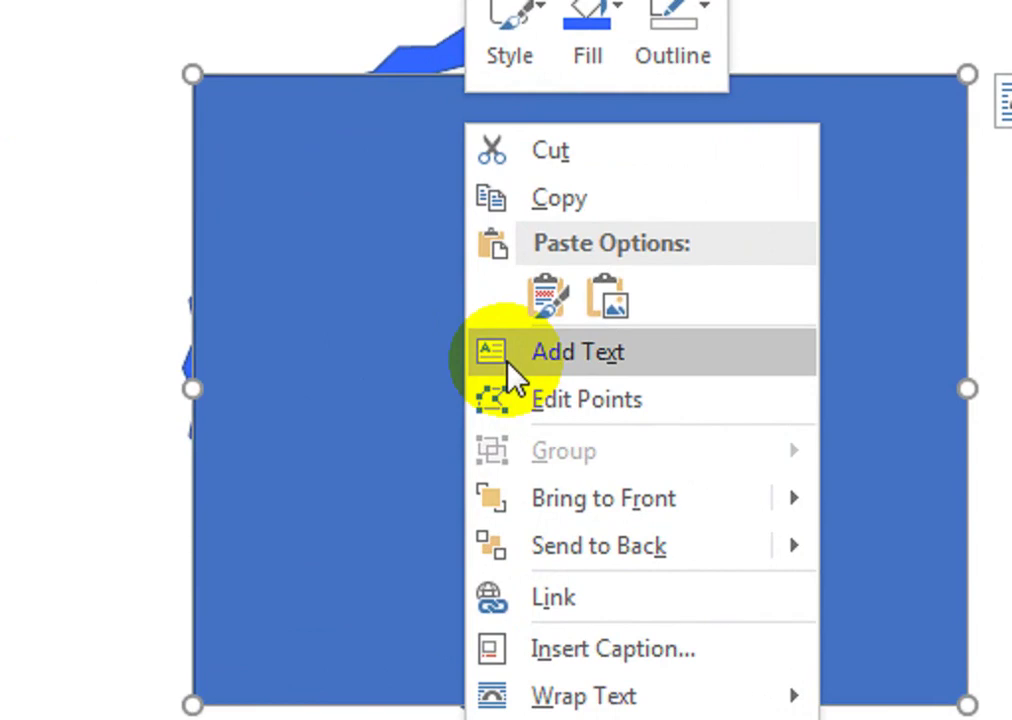
pyautogui.click(515, 375)
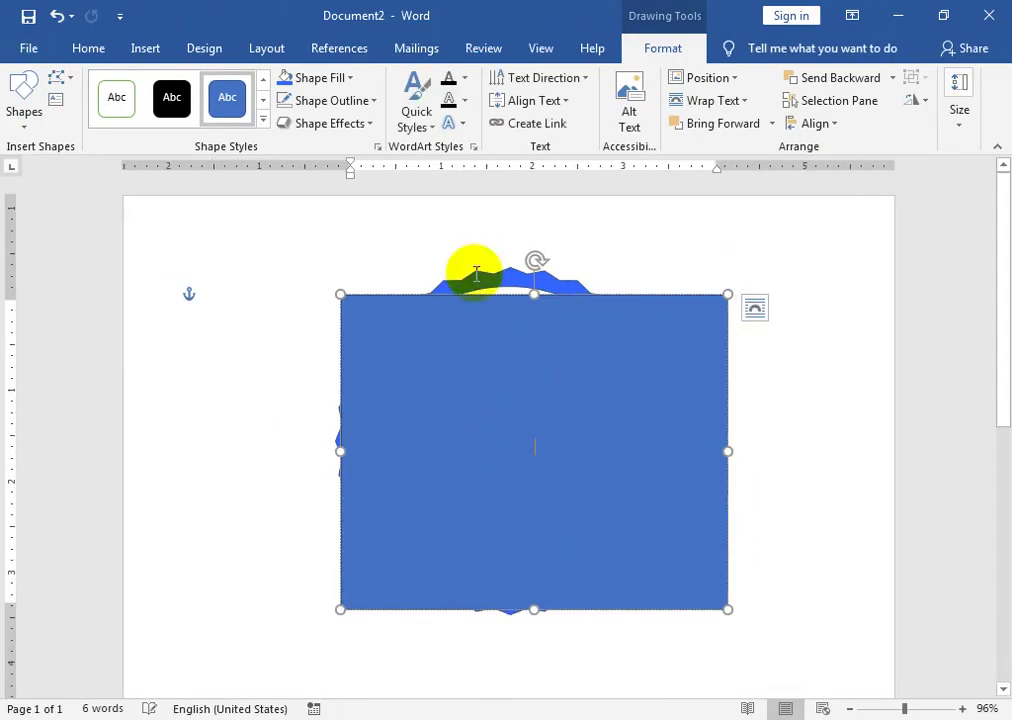
pyautogui.click(120, 16)
pyautogui.click(197, 15)
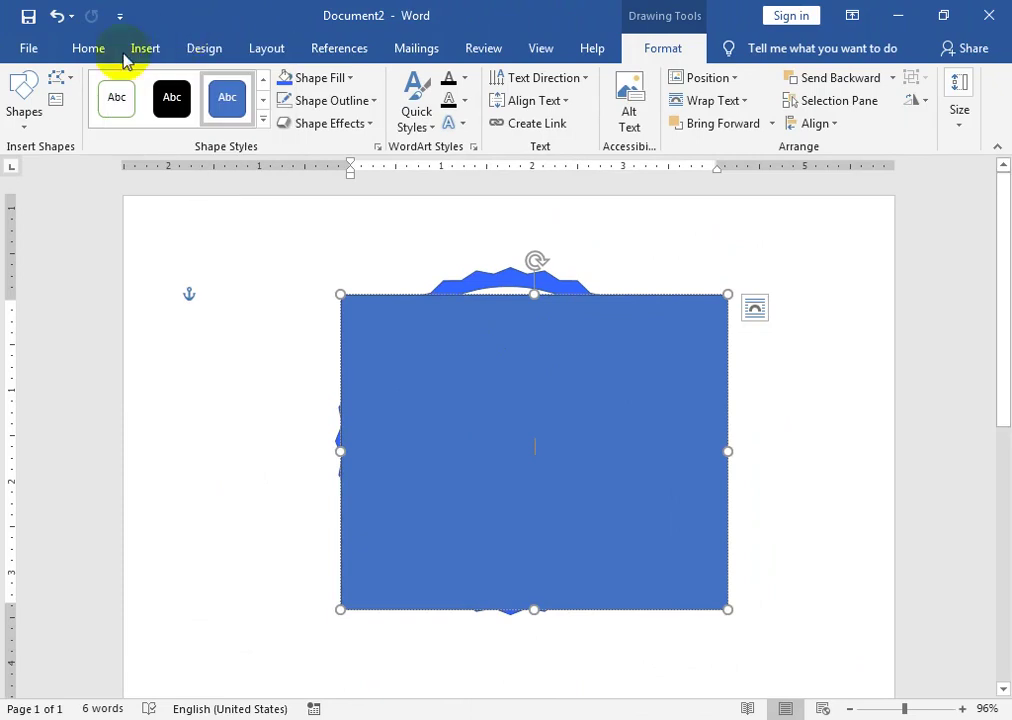
# Insert the Wingdings open-book symbol (character code 38) into the rectangle.
pyautogui.click(145, 48)
pyautogui.click(860, 131)
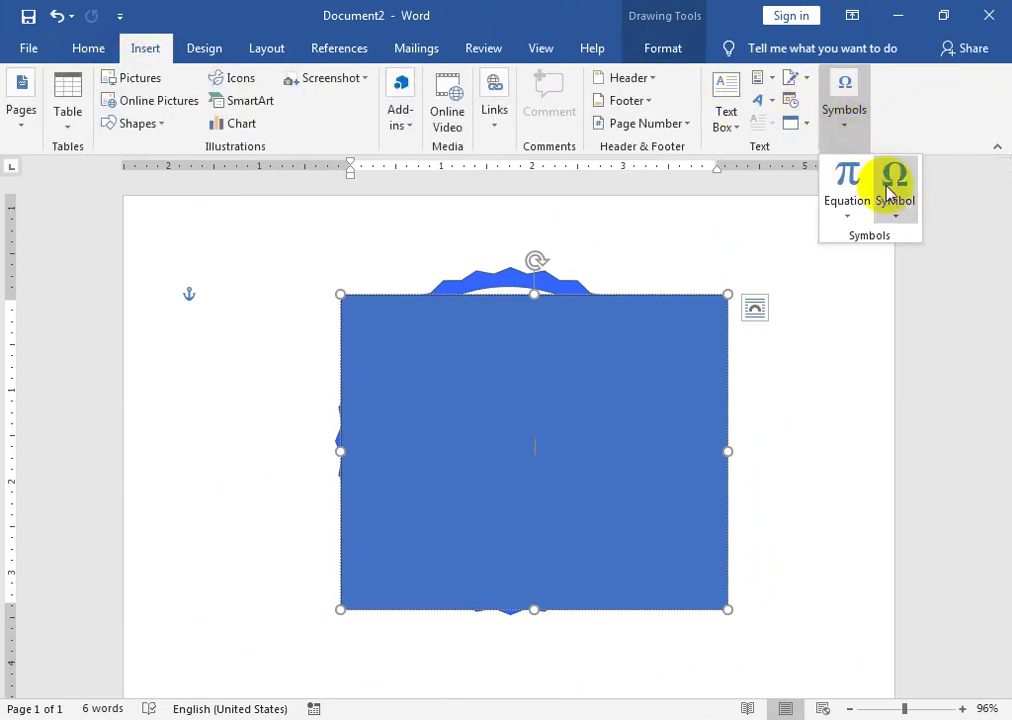
pyautogui.click(903, 219)
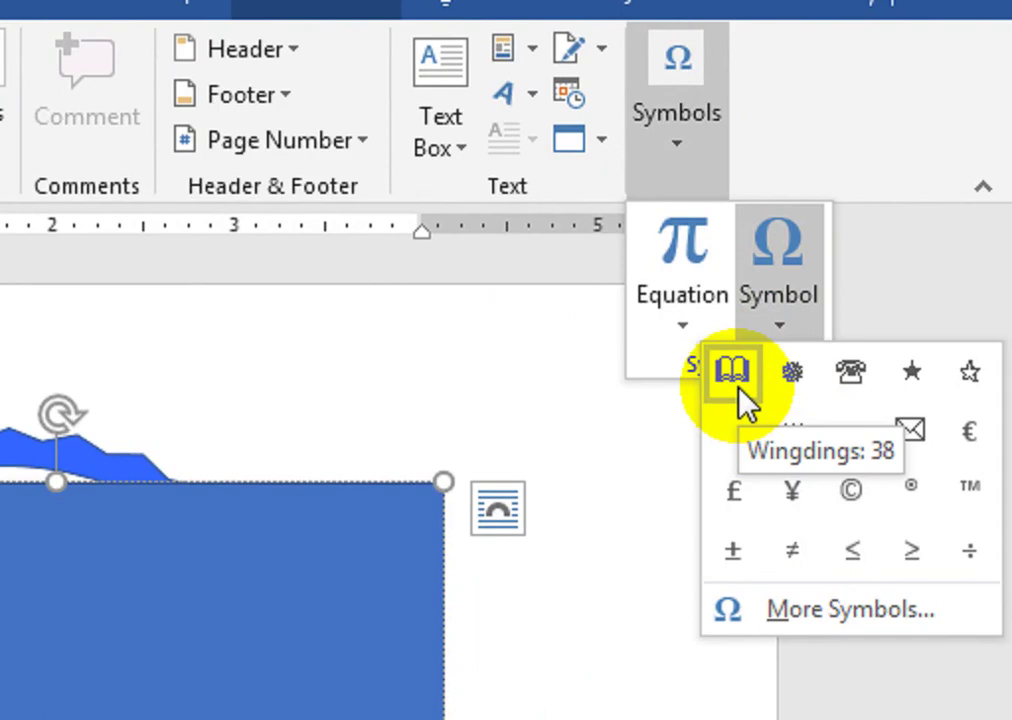
pyautogui.click(740, 610)
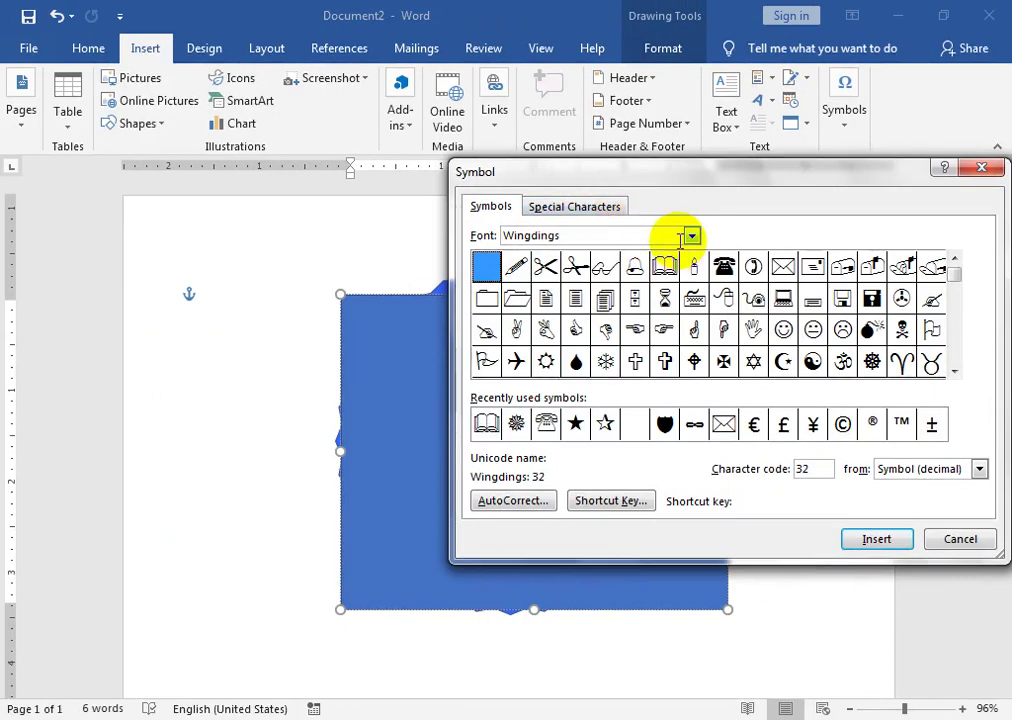
pyautogui.click(691, 236)
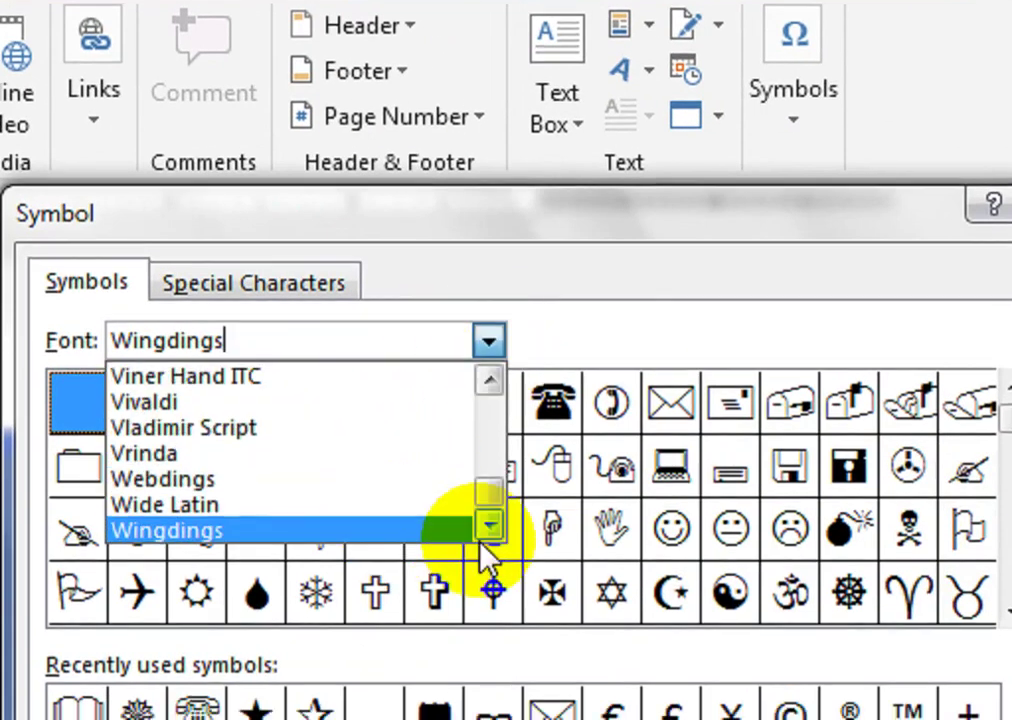
pyautogui.click(490, 538)
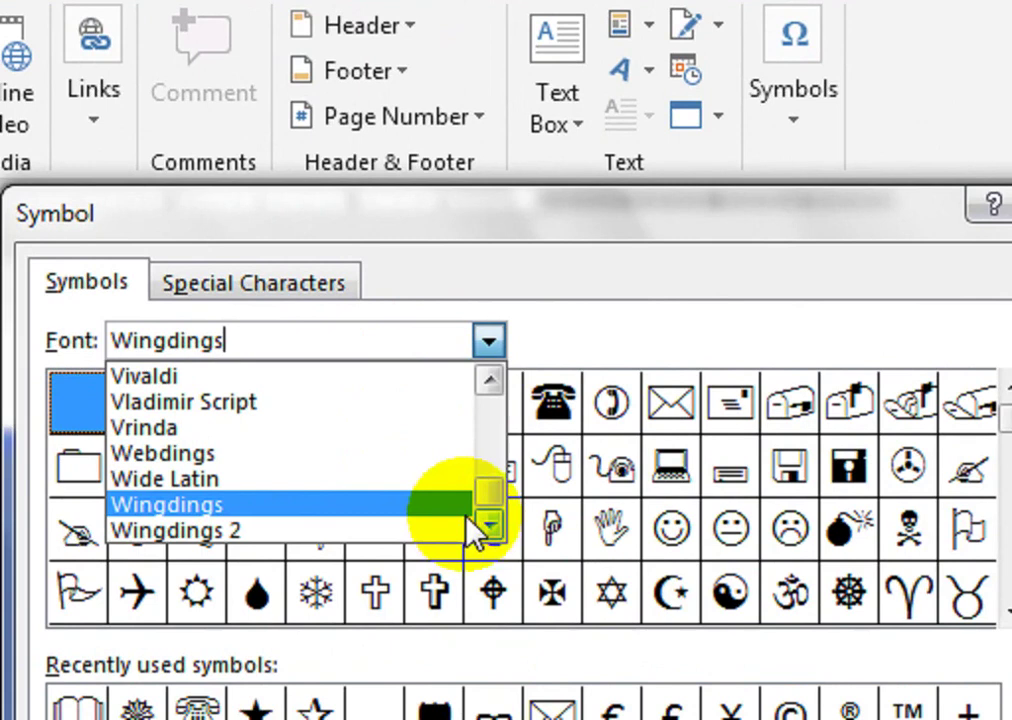
pyautogui.click(455, 505)
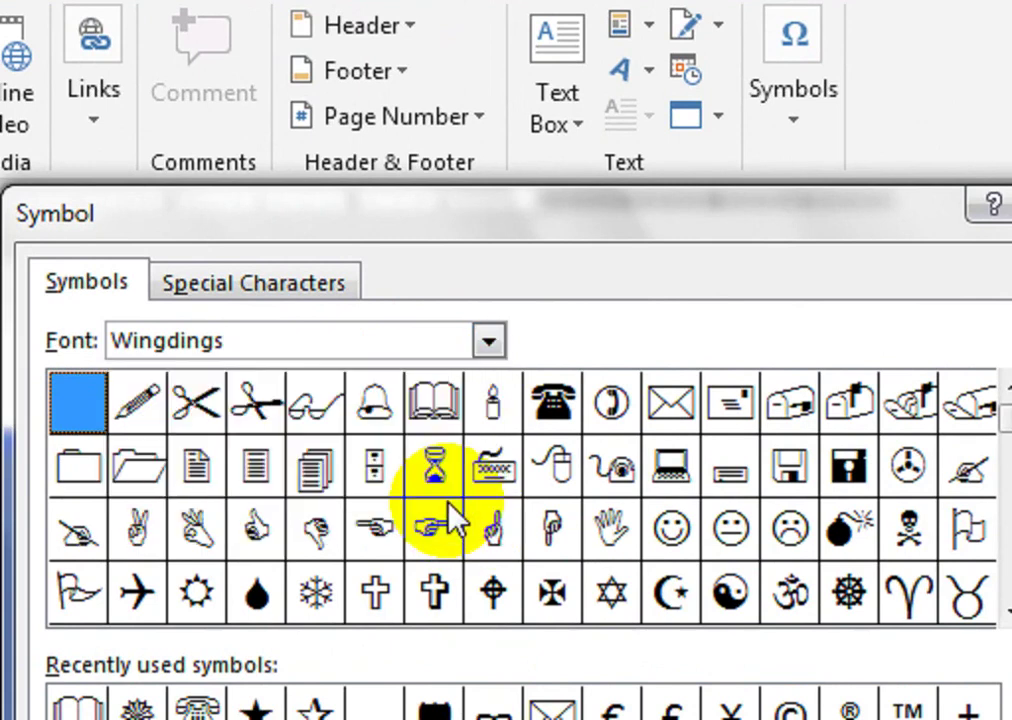
pyautogui.click(440, 405)
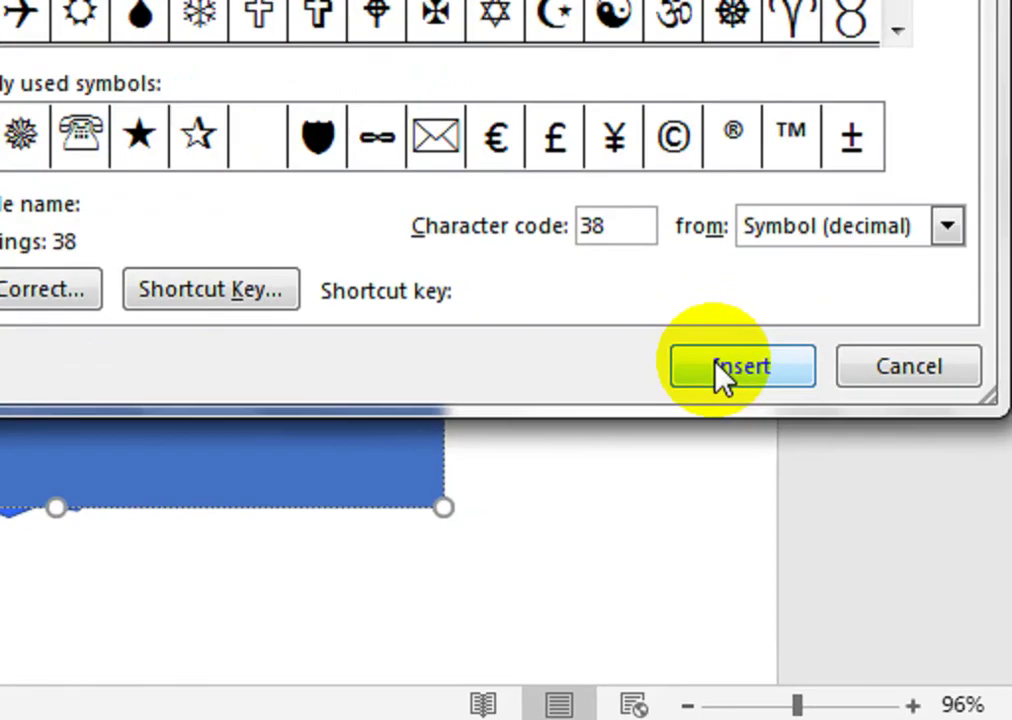
pyautogui.click(720, 375)
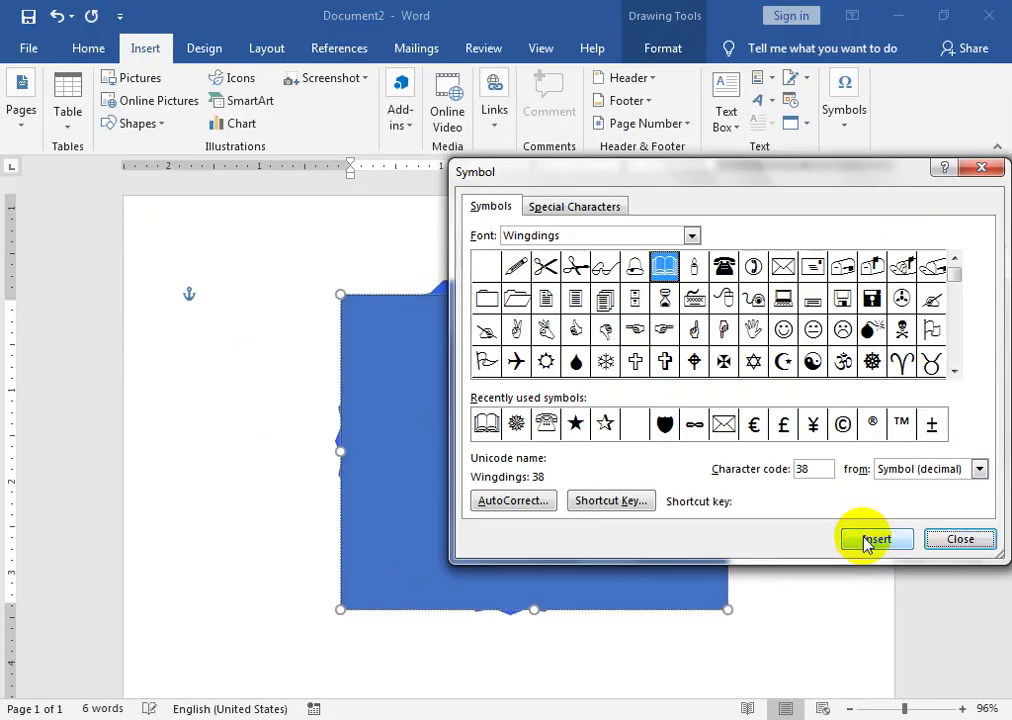
pyautogui.click(958, 539)
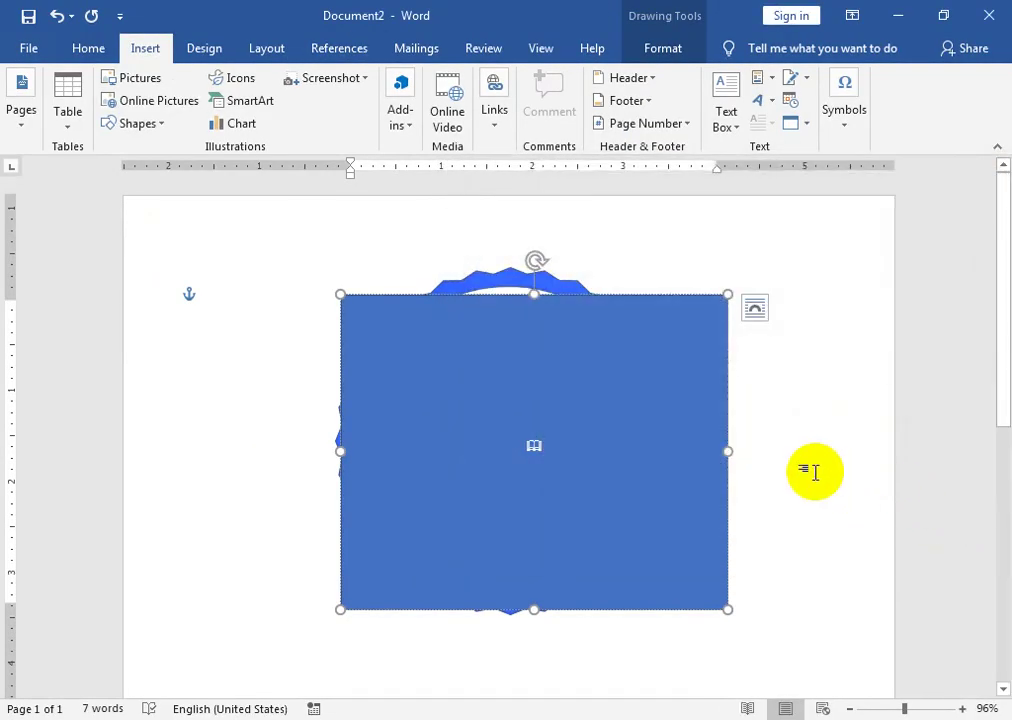
# Select the open-book symbol and grow its font to 130 pt.
pyautogui.moveTo(723, 328); pyautogui.dragTo(446, 475)
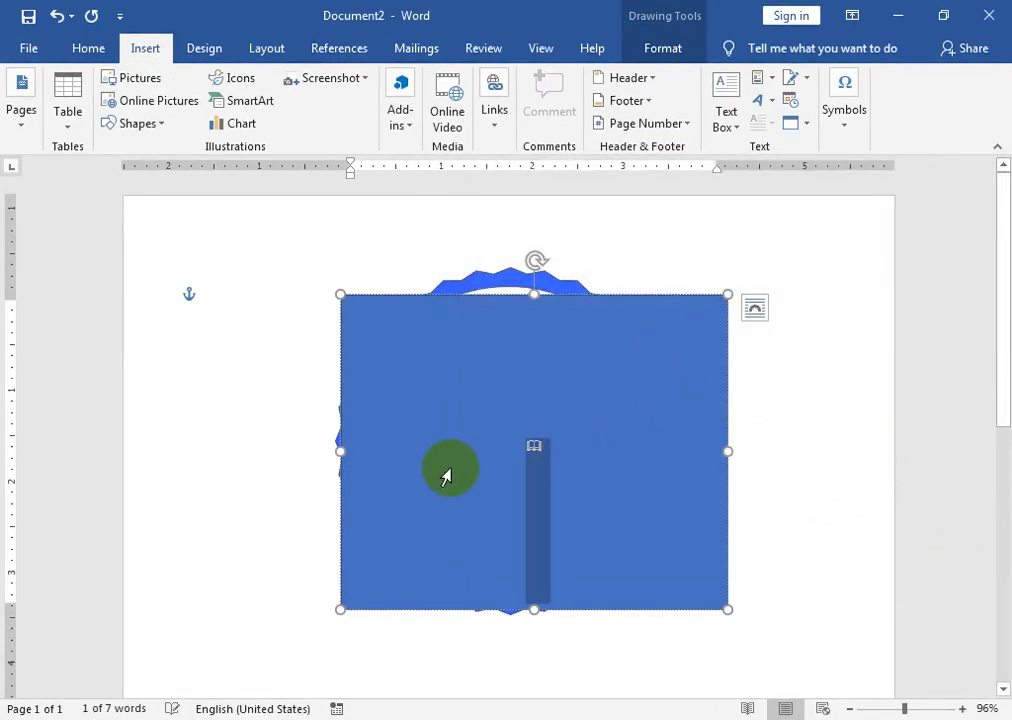
pyautogui.click(98, 48)
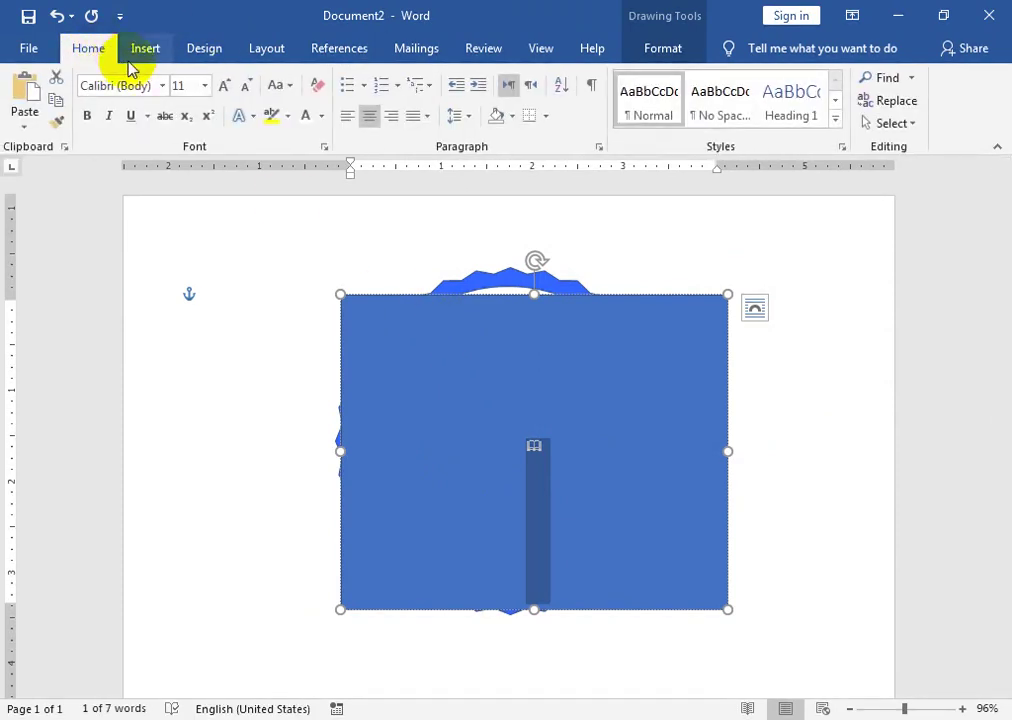
pyautogui.click(225, 86)
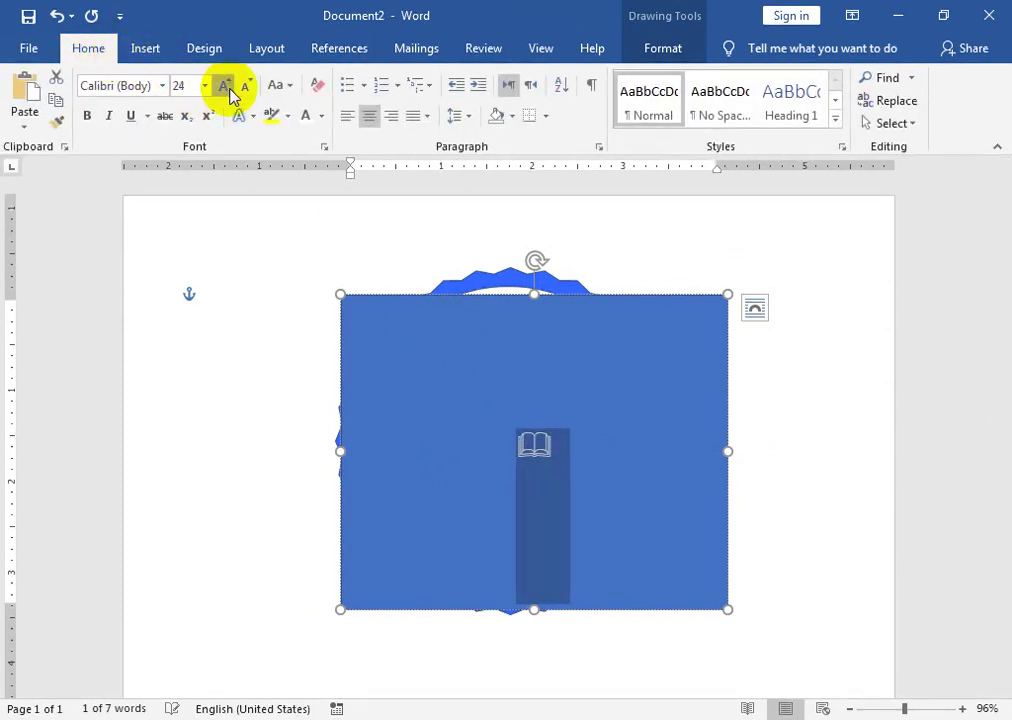
pyautogui.click(225, 86)
pyautogui.click(225, 86)
pyautogui.click(225, 86)
pyautogui.click(225, 86)
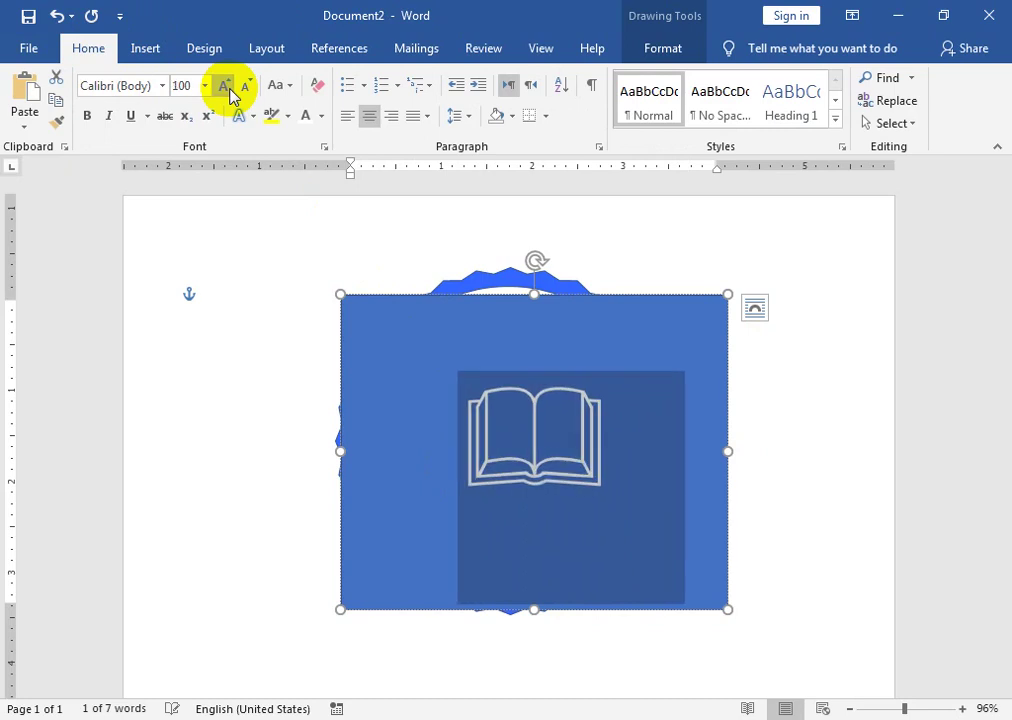
pyautogui.click(225, 86)
pyautogui.click(225, 86)
pyautogui.click(225, 86)
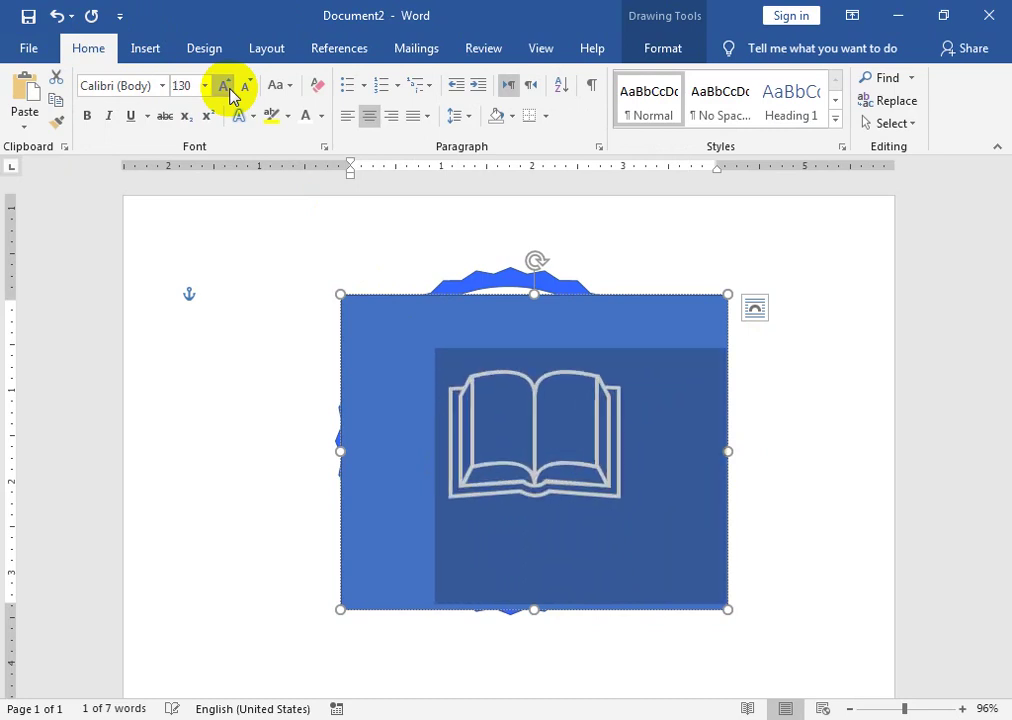
pyautogui.click(650, 47)
pyautogui.click(349, 77)
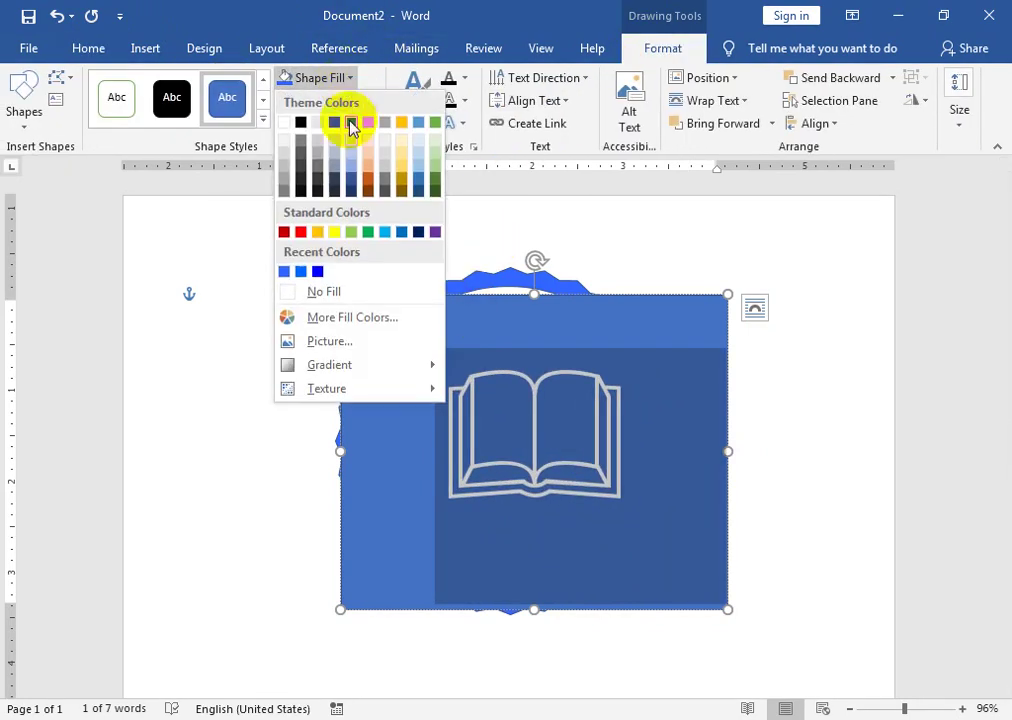
# Give the rectangle No Fill and No Outline, and centre the book on the badge.
pyautogui.click(346, 292)
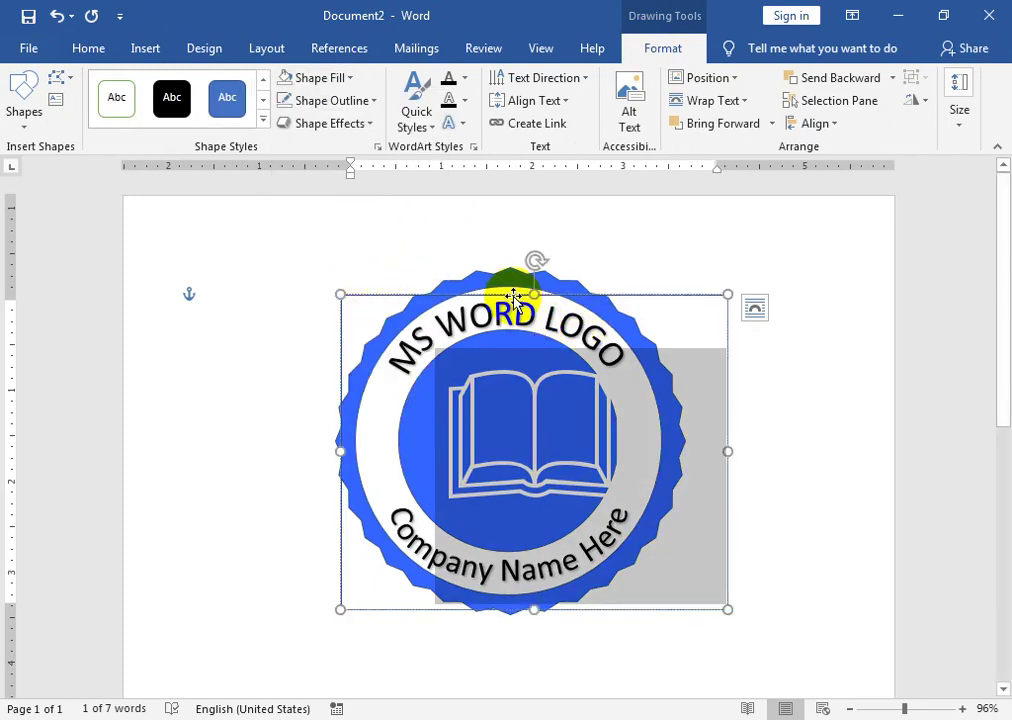
pyautogui.moveTo(481, 294)
pyautogui.mouseDown()
pyautogui.moveTo(463, 296)
pyautogui.moveTo(480, 293)
pyautogui.mouseUp()
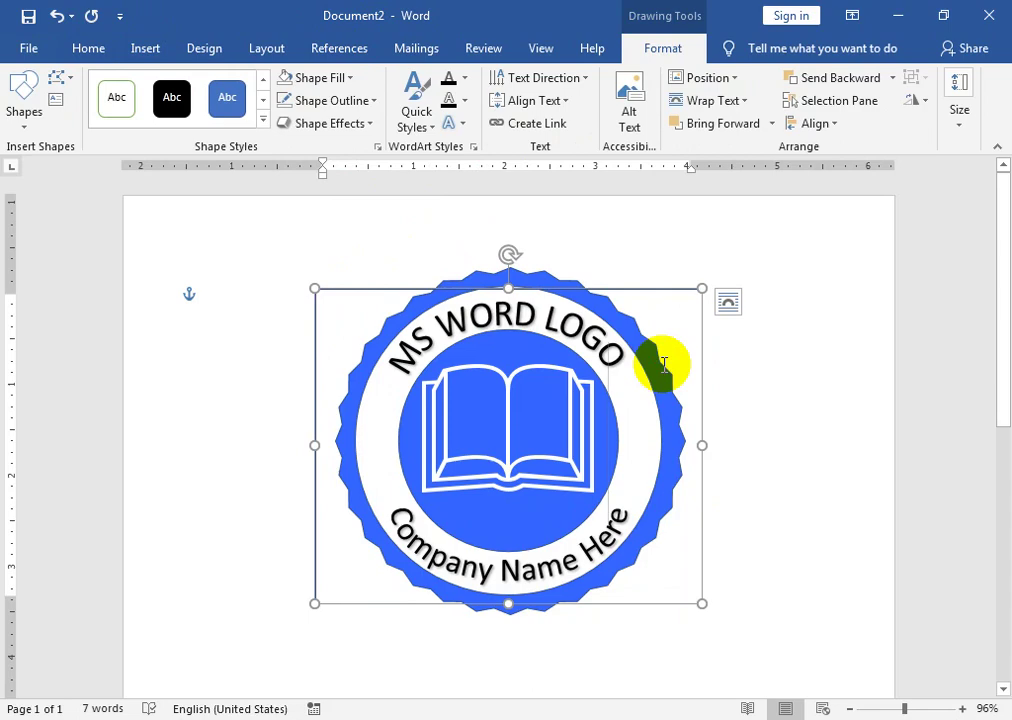
pyautogui.click(664, 365)
pyautogui.click(335, 100)
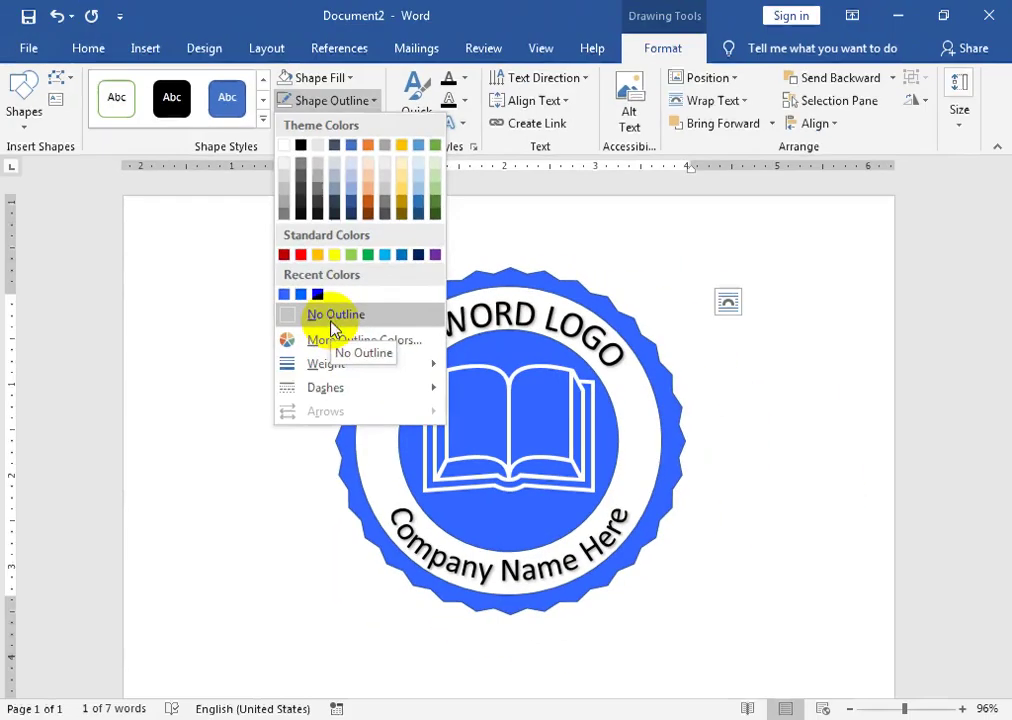
pyautogui.click(332, 322)
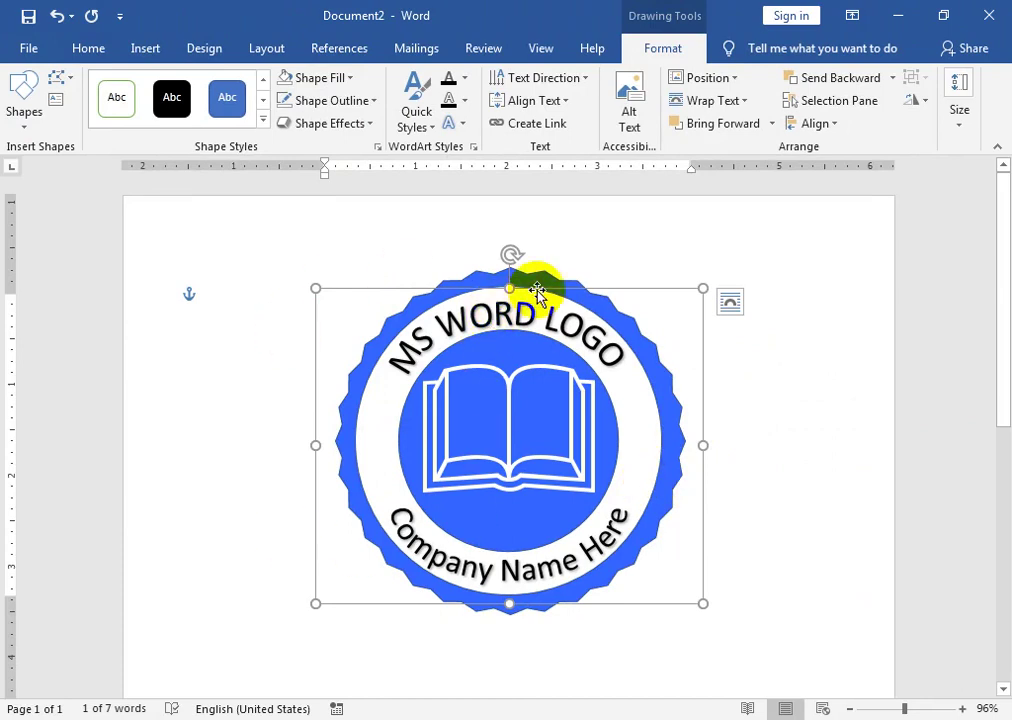
pyautogui.moveTo(531, 289); pyautogui.dragTo(529, 300)
pyautogui.click(837, 407)
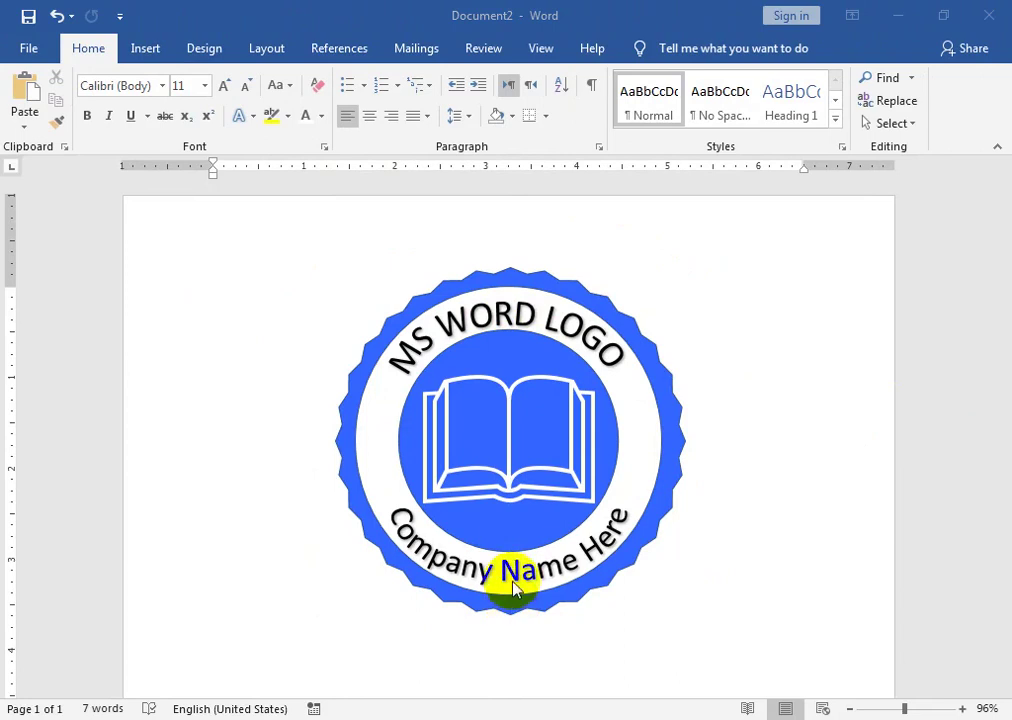
# Draw a small black five-point star on the badge's left side.
pyautogui.click(150, 50)
pyautogui.click(145, 123)
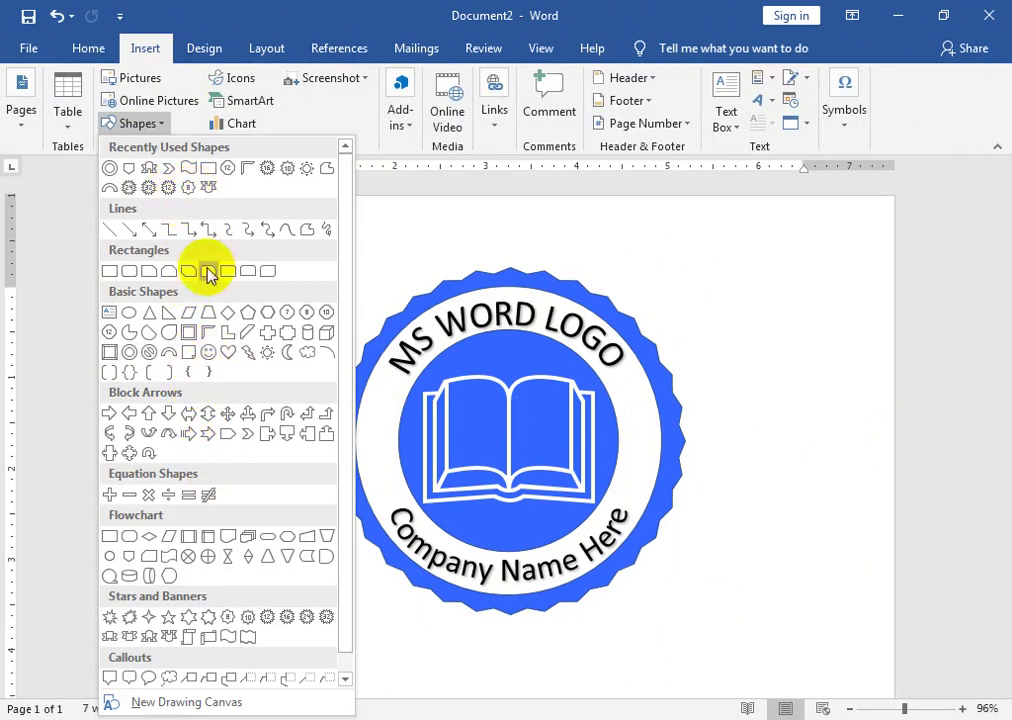
pyautogui.click(168, 617)
pyautogui.moveTo(360, 422)
pyautogui.mouseDown()
pyautogui.moveTo(404, 470)
pyautogui.moveTo(398, 460)
pyautogui.mouseUp()
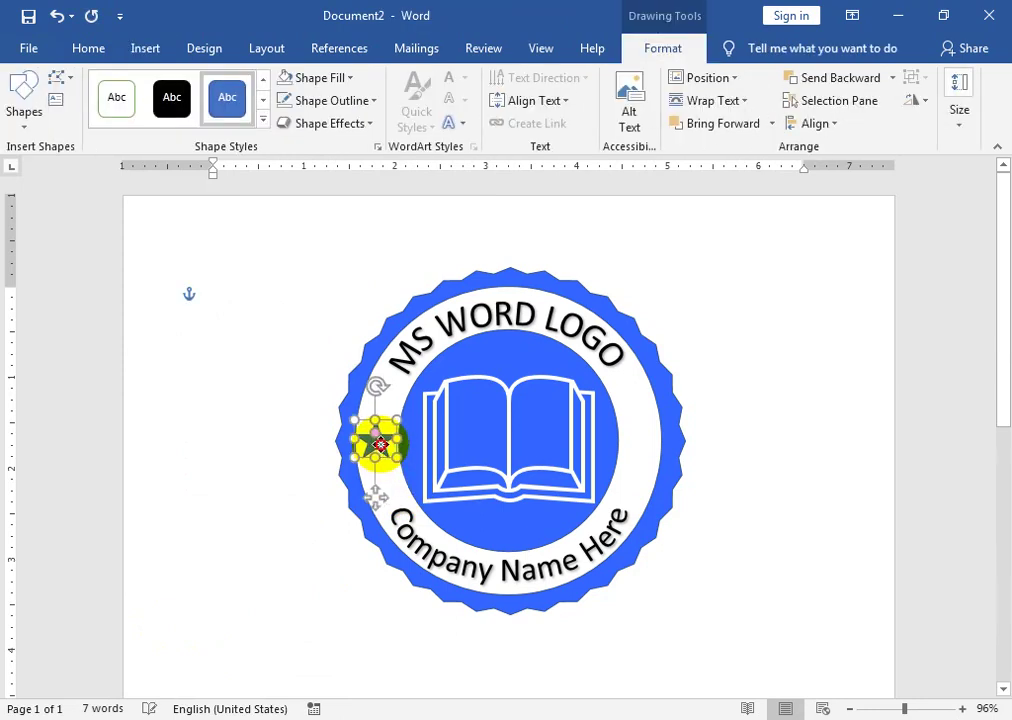
pyautogui.click(175, 108)
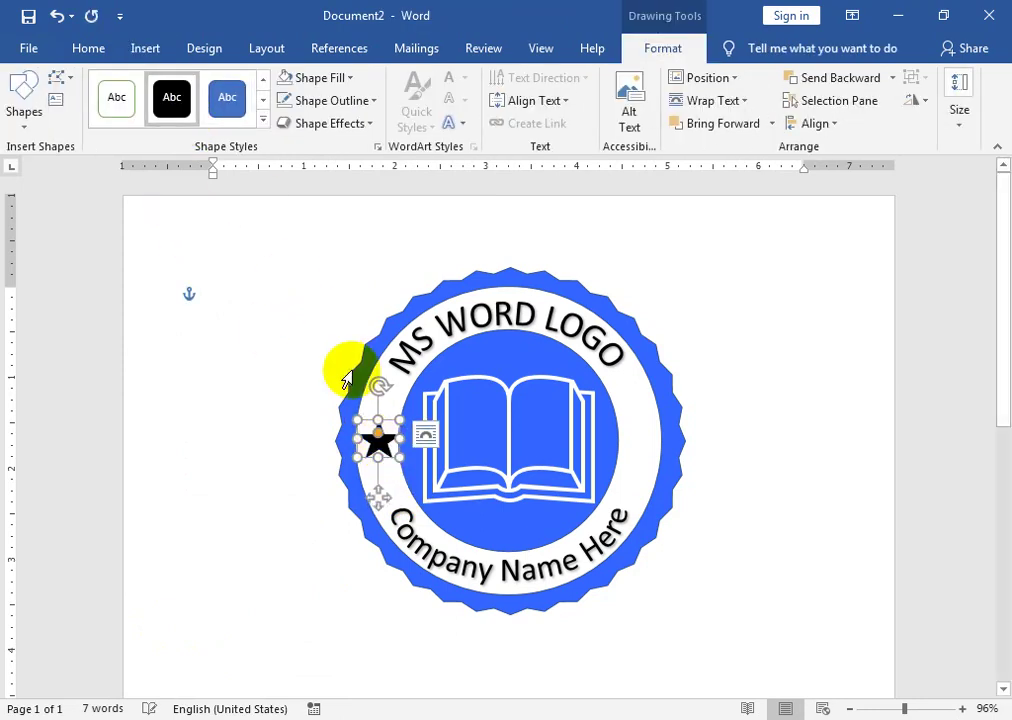
# Copy the star onto the badge's right side.
pyautogui.moveTo(395, 455); pyautogui.dragTo(636, 438)
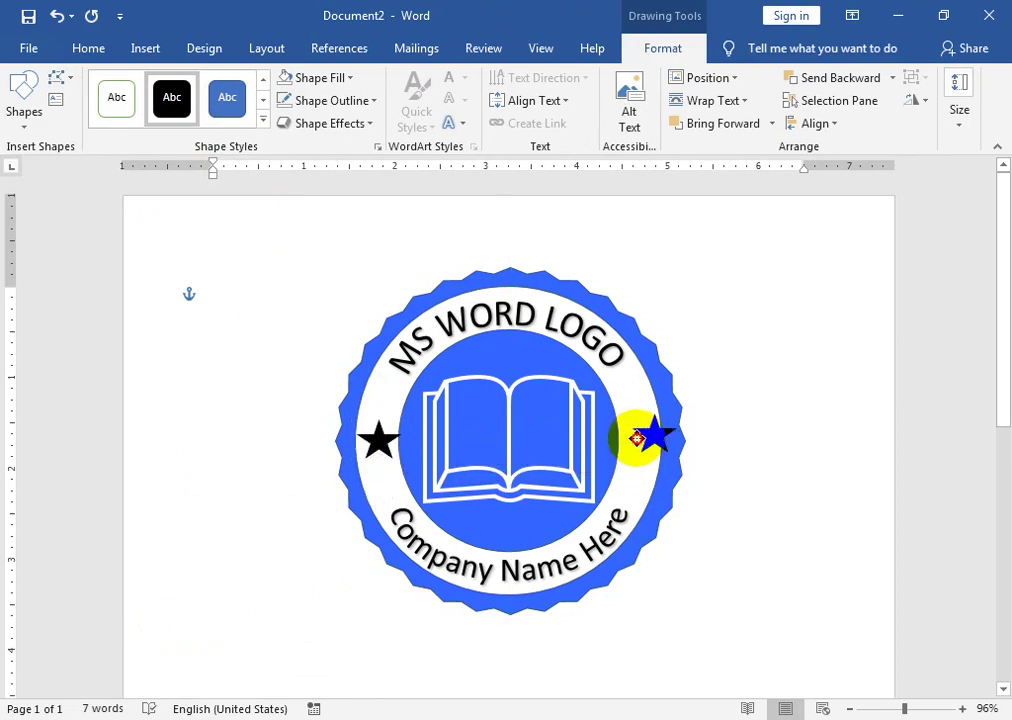
pyautogui.moveTo(622, 436); pyautogui.dragTo(624, 436)
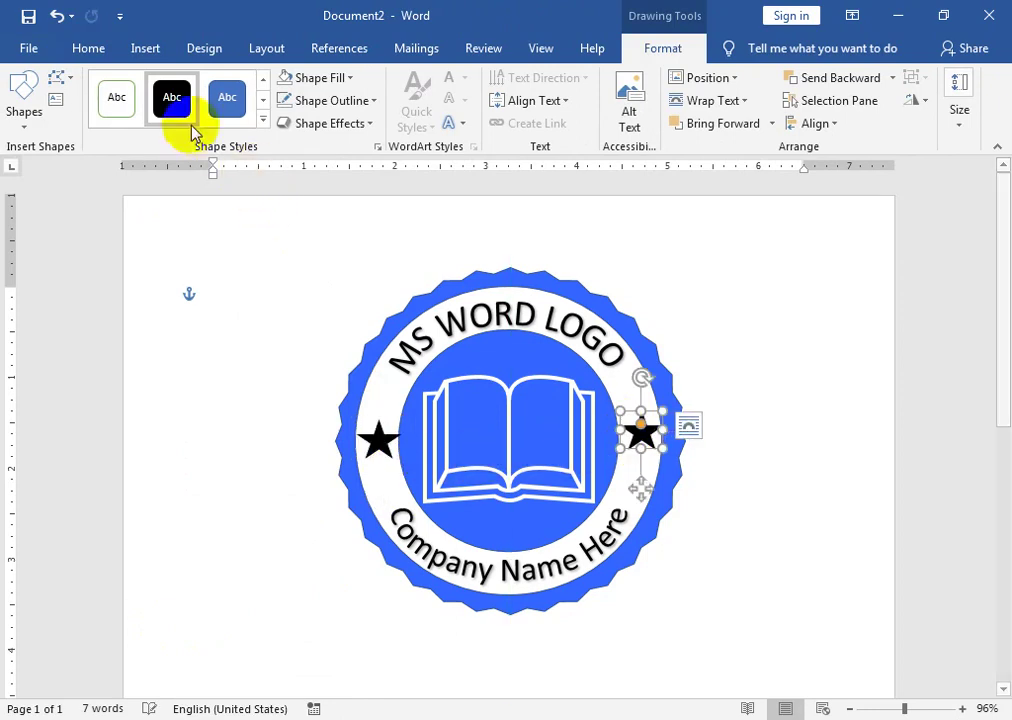
pyautogui.click(763, 377)
pyautogui.click(145, 50)
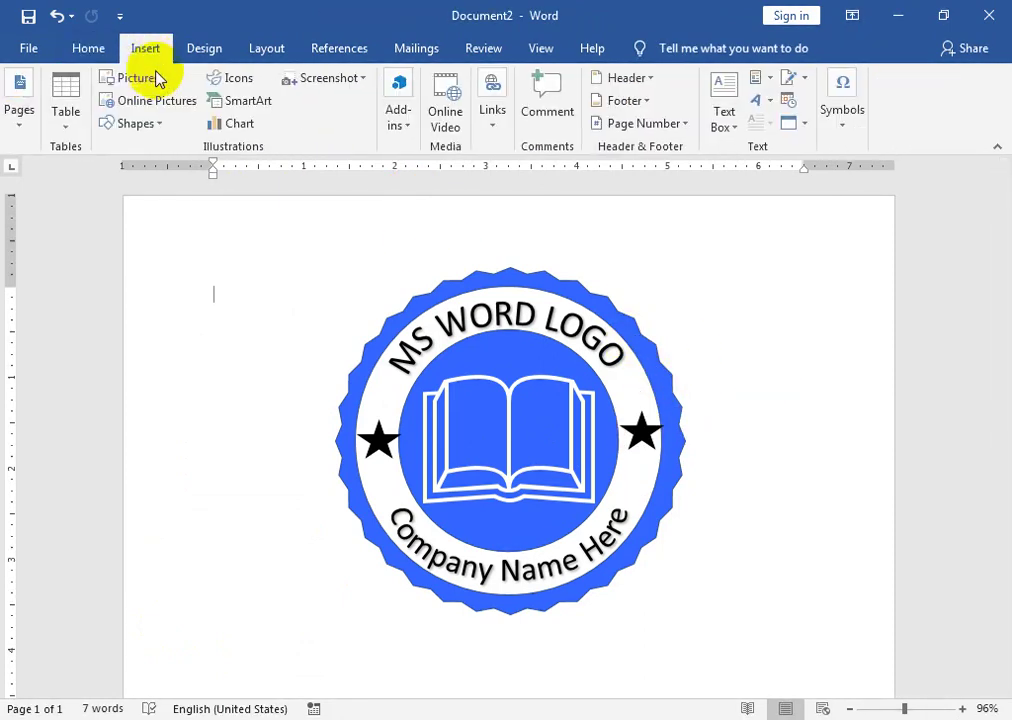
pyautogui.click(160, 124)
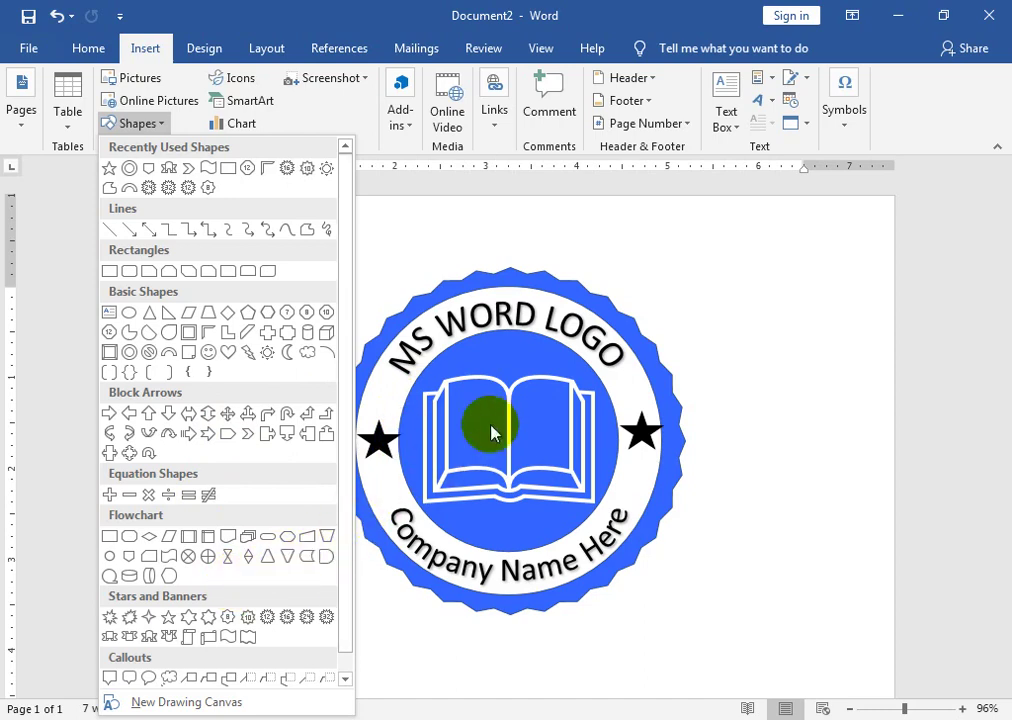
pyautogui.click(787, 354)
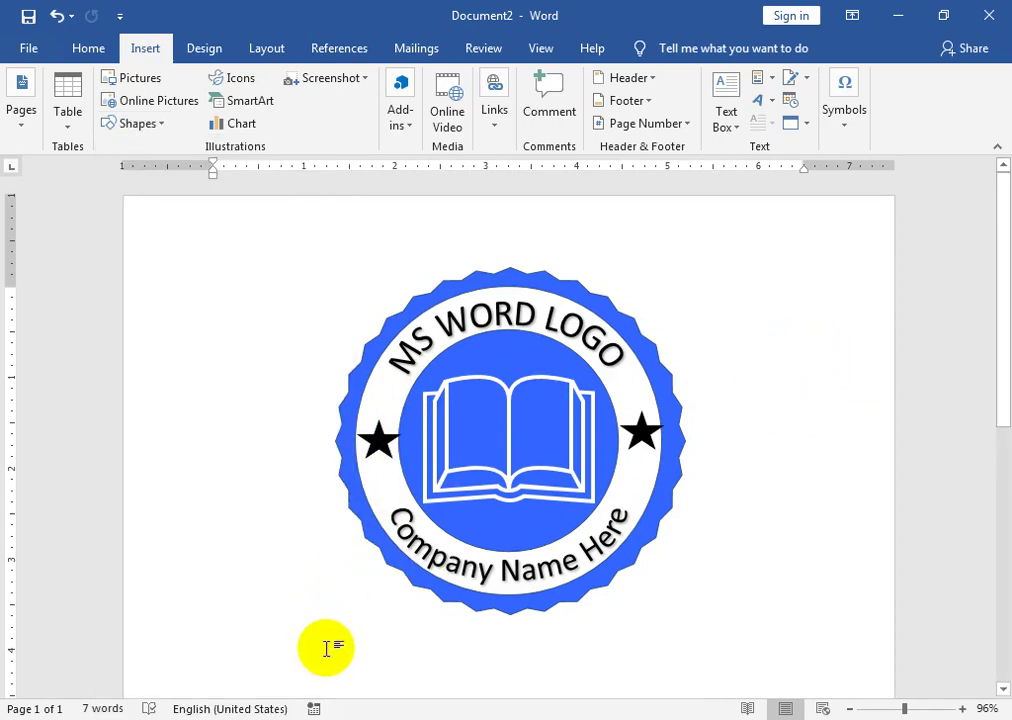